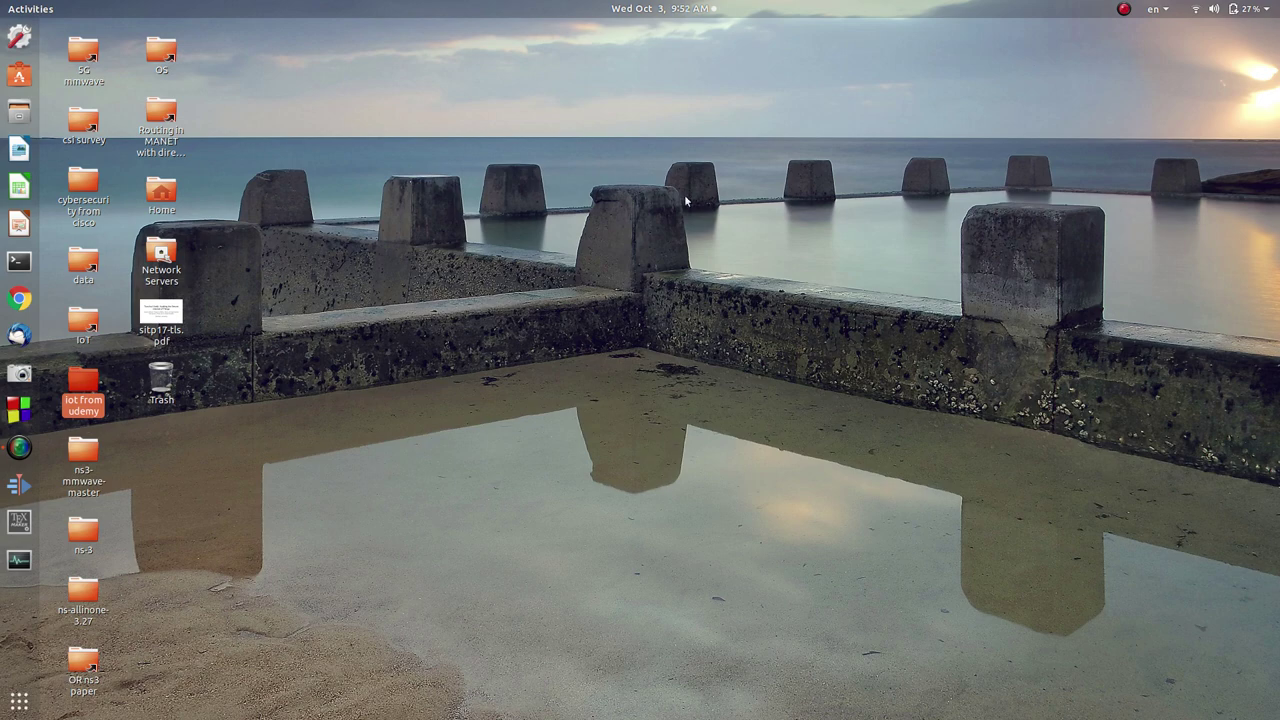
Look over the calendar and notifications, and switch to the second workspace in the activities overview
left_click(647, 8)
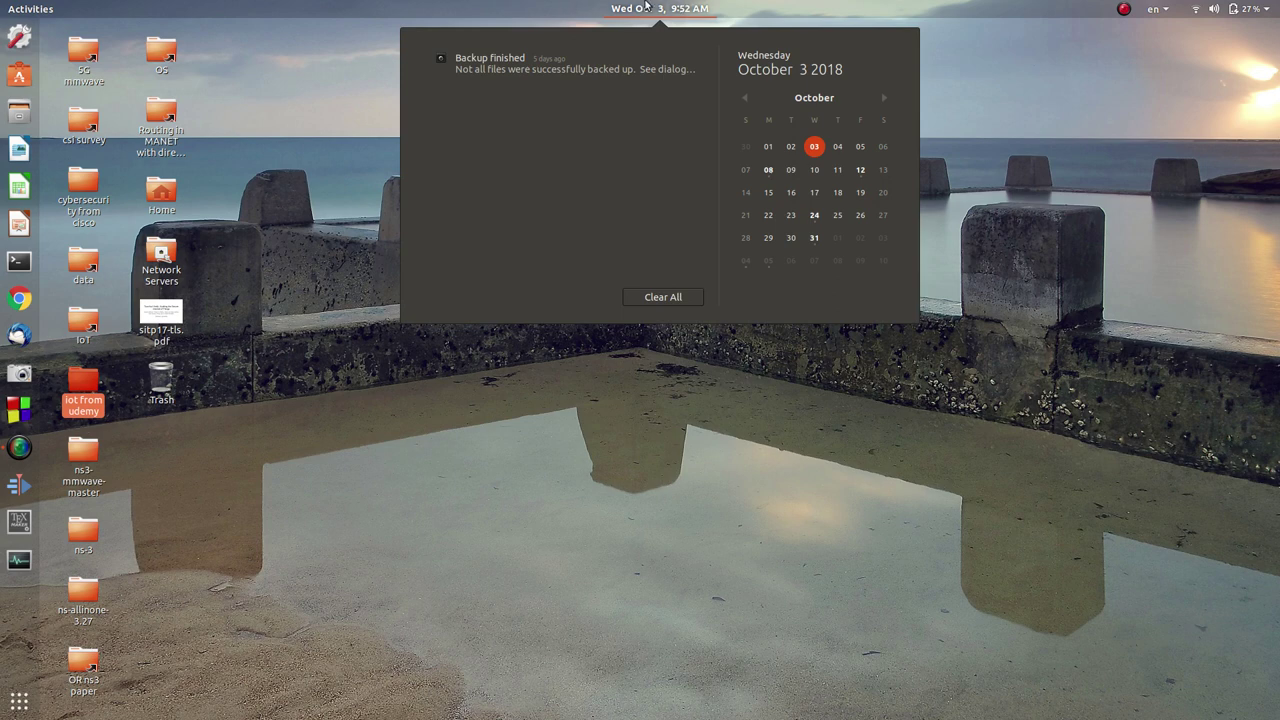
left_click(647, 8)
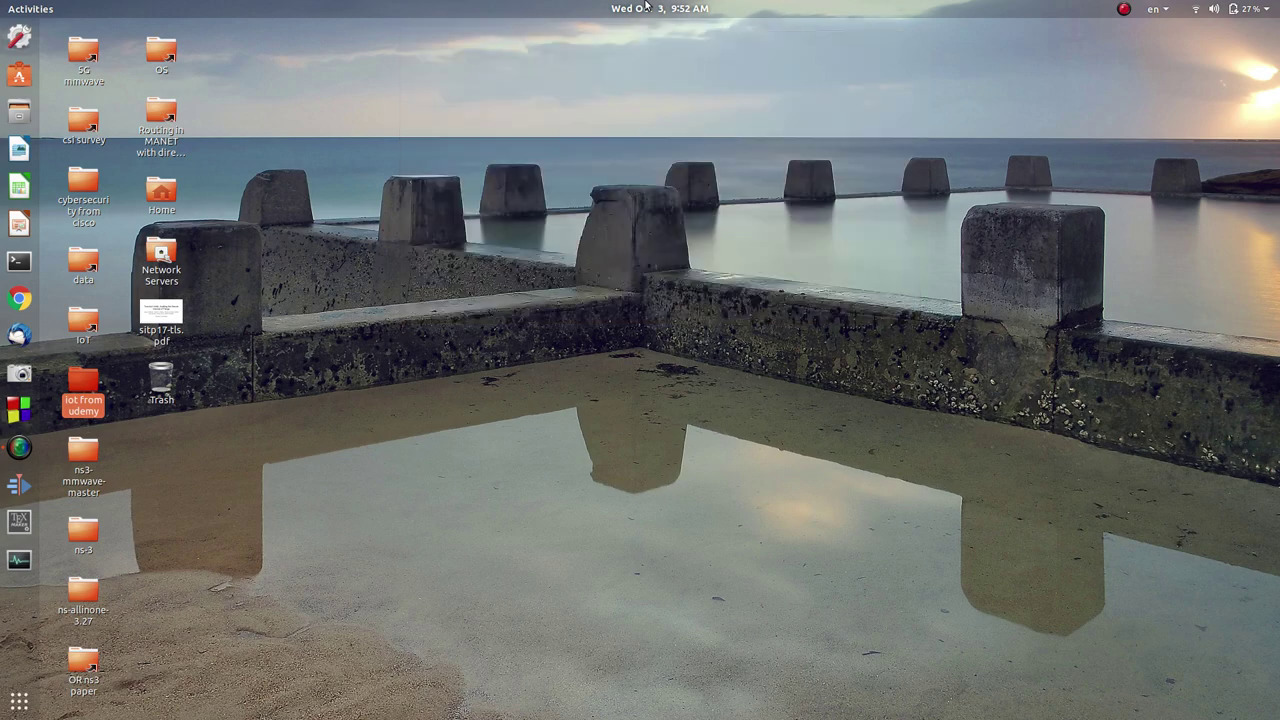
left_click(12, 9)
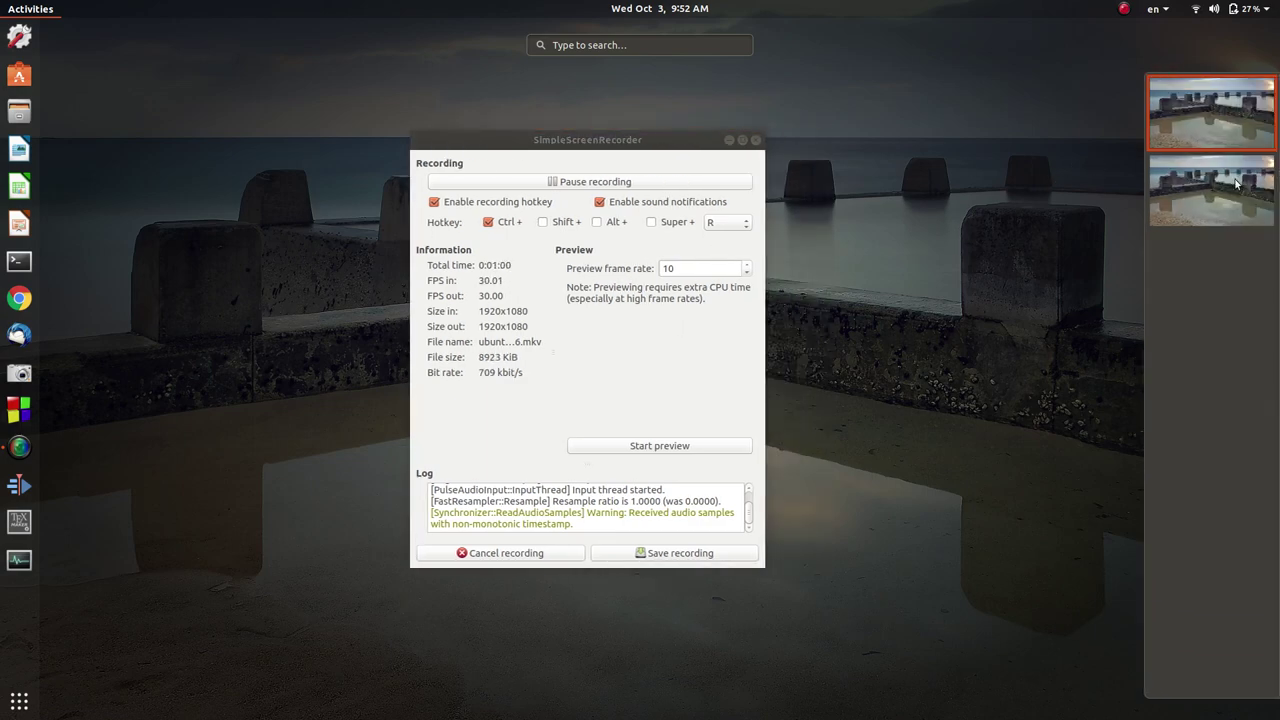
left_click(1238, 183)
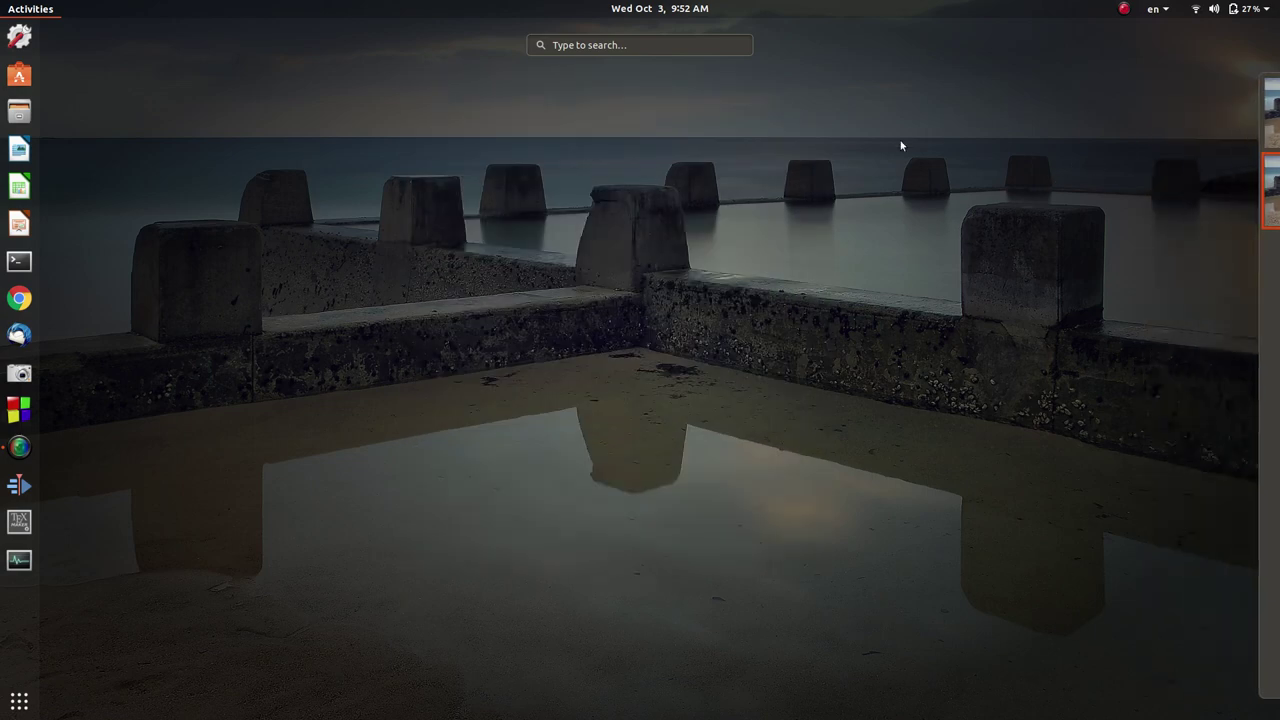
left_click(900, 146)
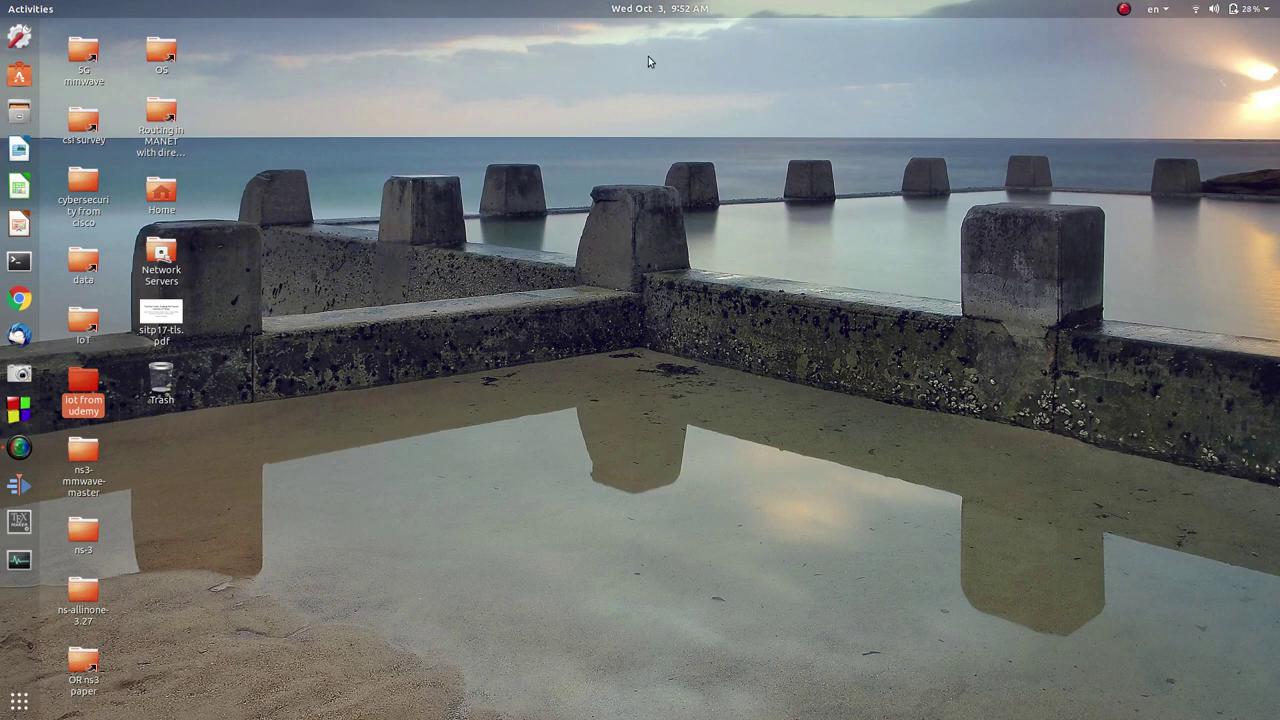
Review the system status menu with its volume, network and power entries, and the available keyboard input languages
left_click(1257, 10)
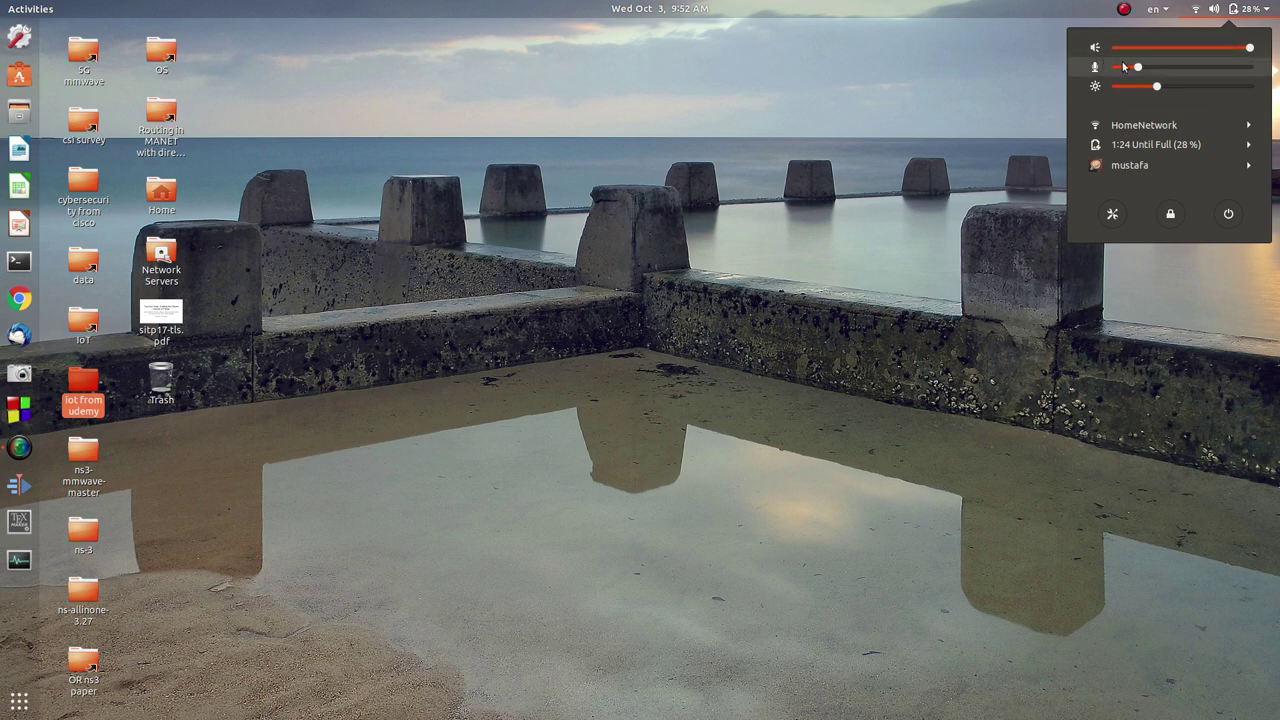
left_click(955, 199)
left_click(1165, 12)
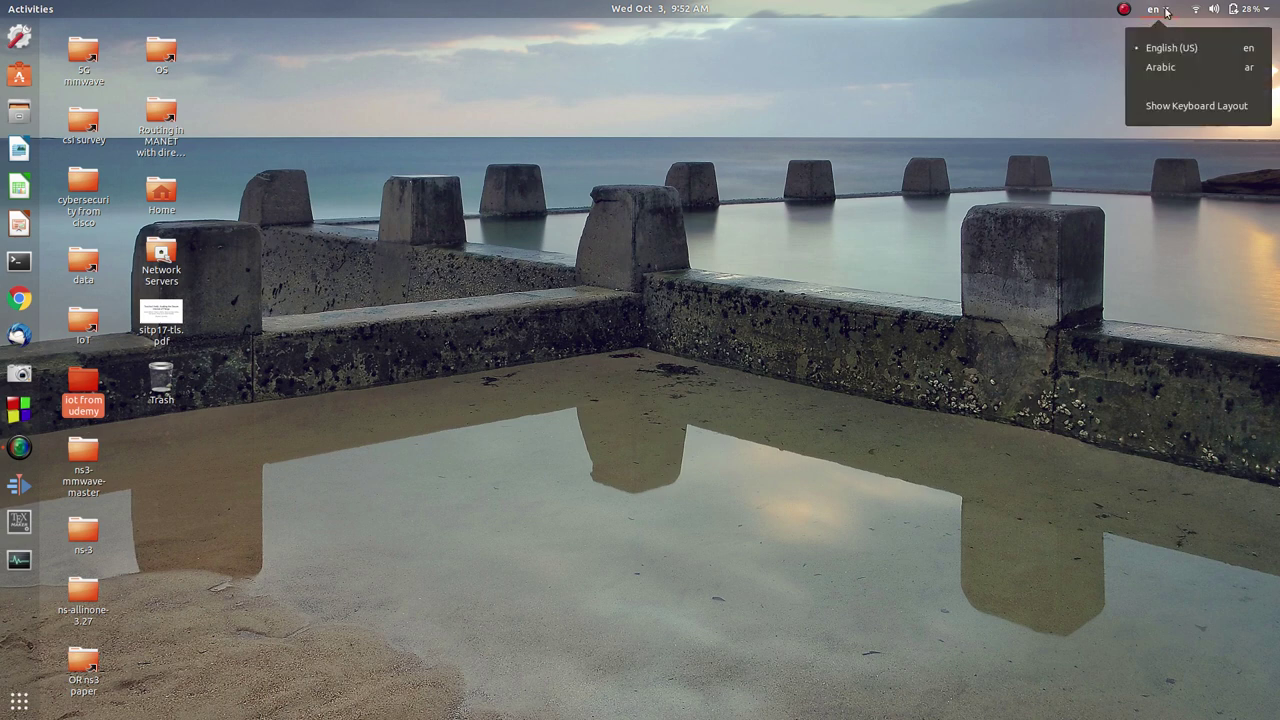
left_click(1165, 12)
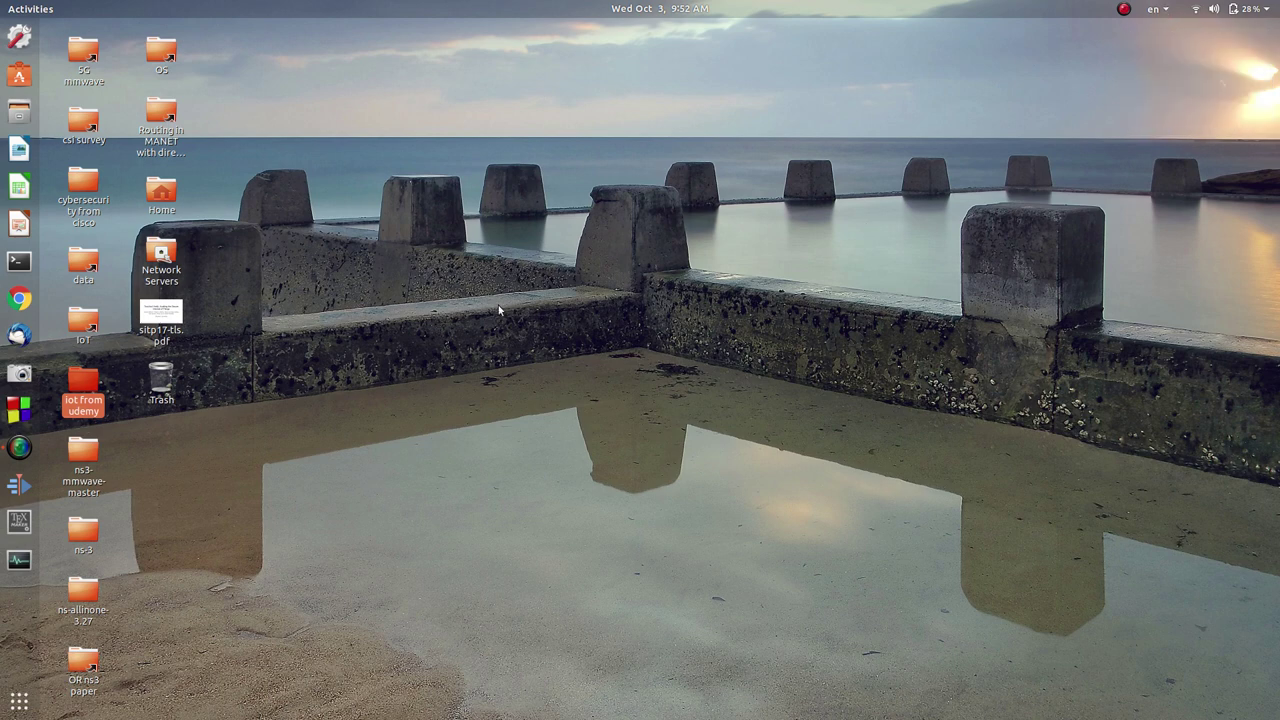
Examine the options offered for an empty area of the desktop, leaving them unchanged
right_click(537, 285)
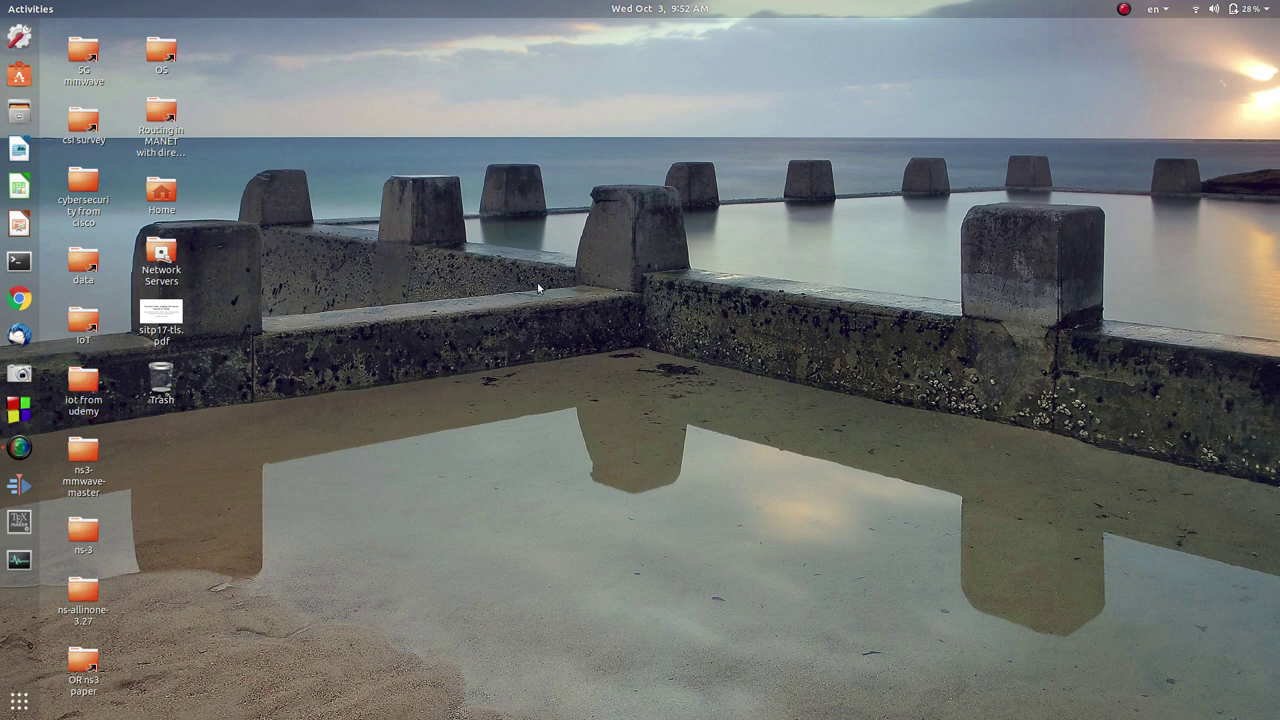
left_click(518, 283)
right_click(664, 278)
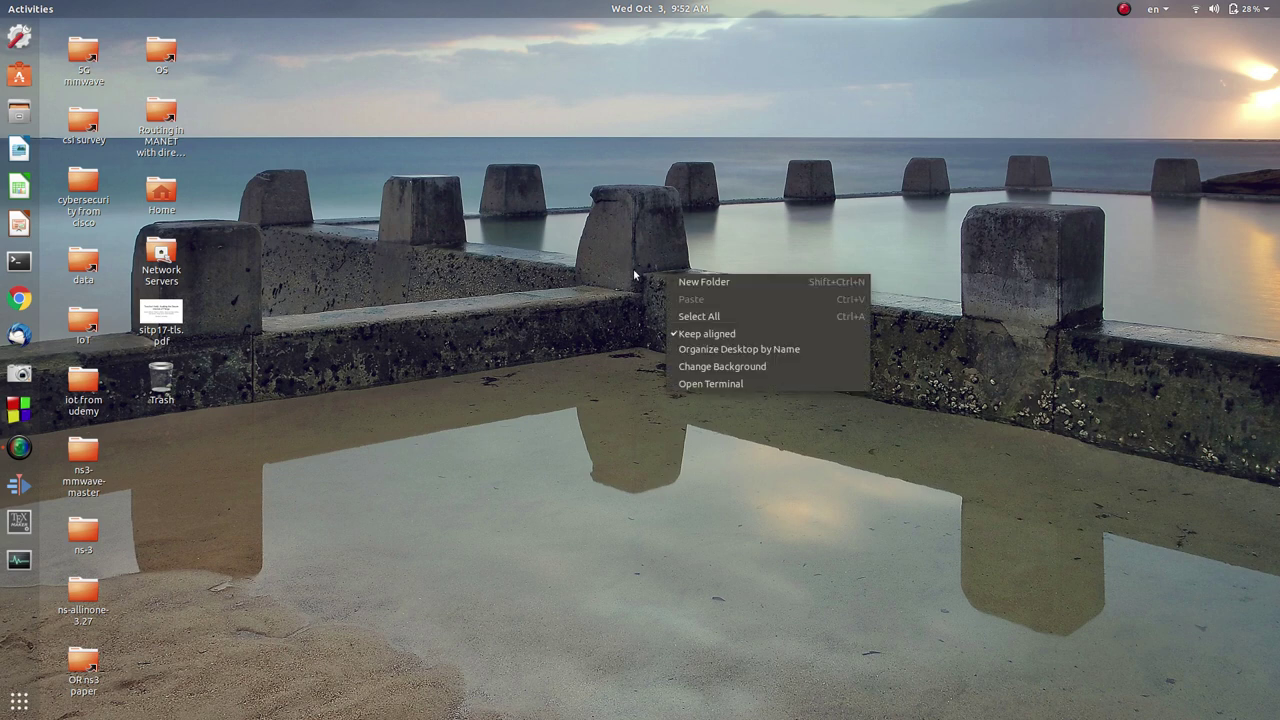
left_click(628, 268)
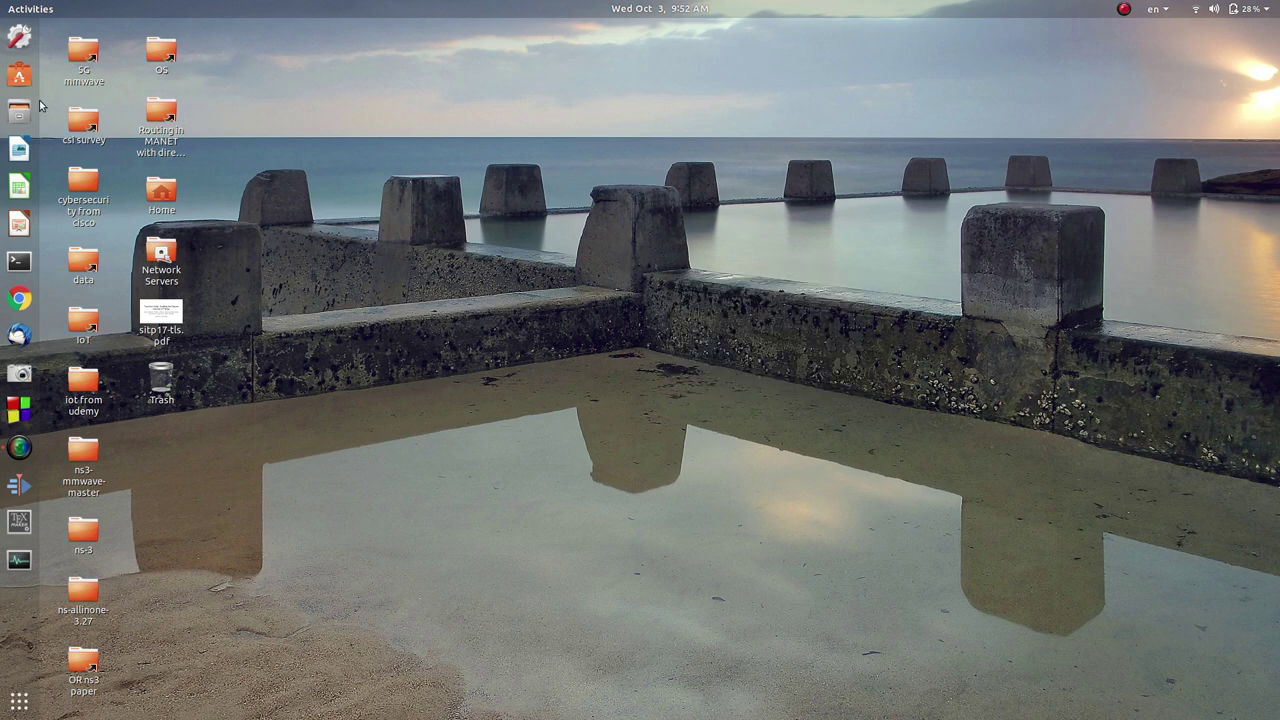
Open Ubuntu Software and search it for "gnome tweaks"
left_click(12, 78)
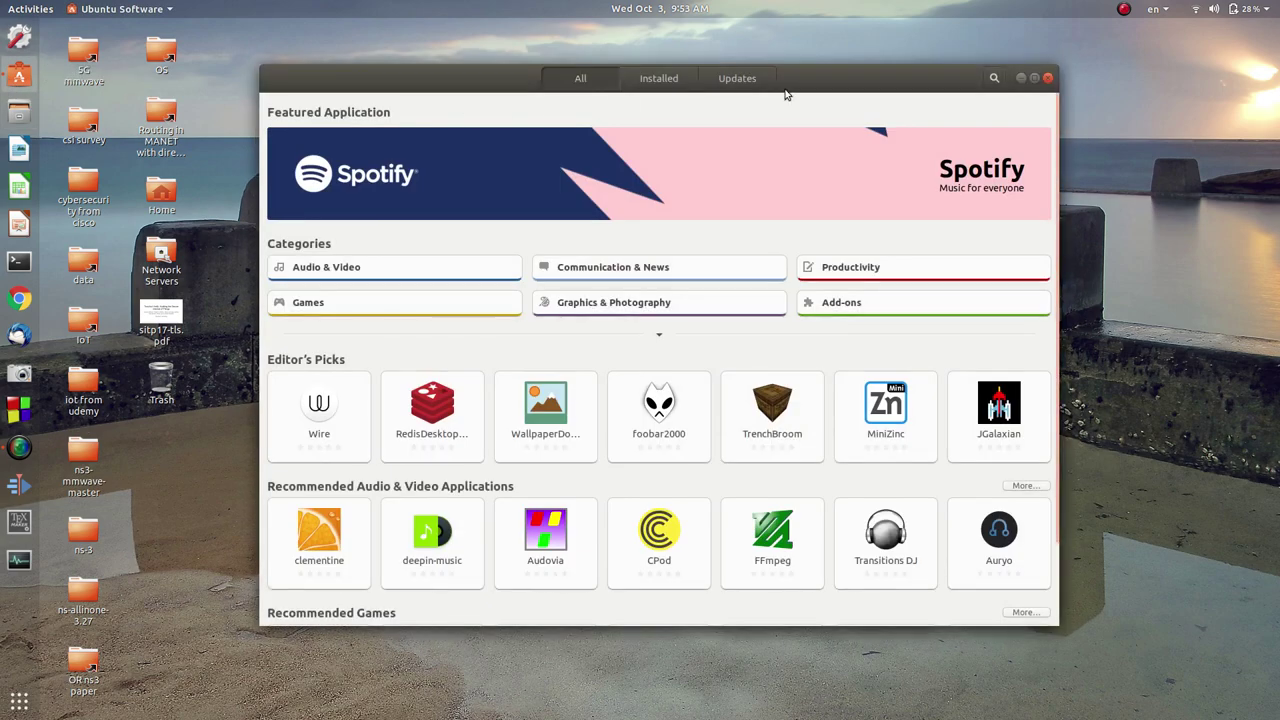
left_click(994, 78)
type("g")
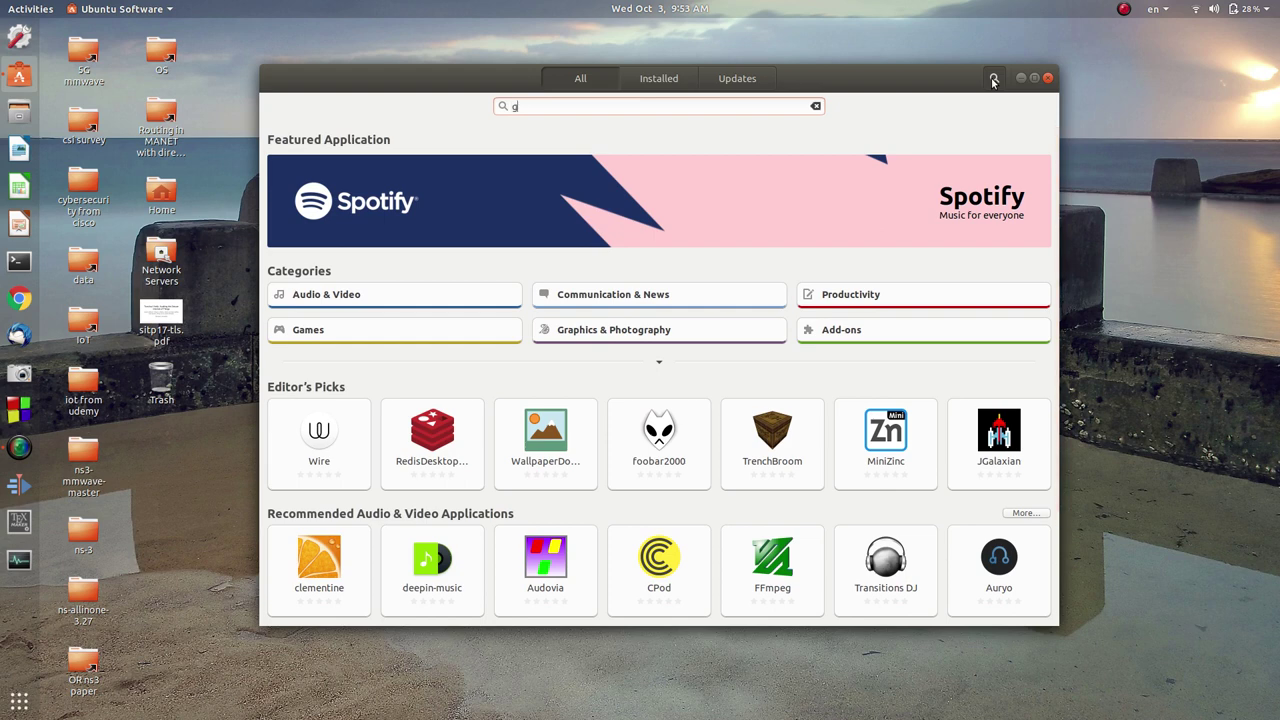
type("nome tweaks")
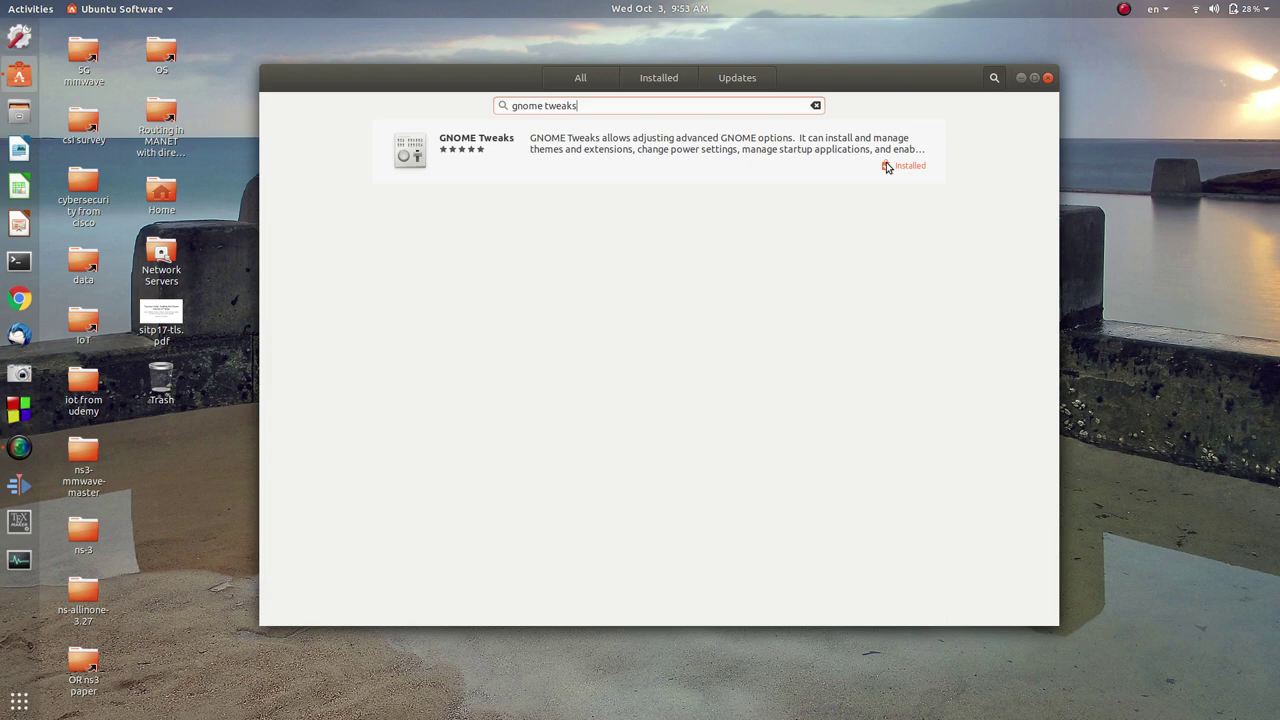
Launch GNOME Tweaks from its application page and maximize the Tweaks window
left_click(621, 154)
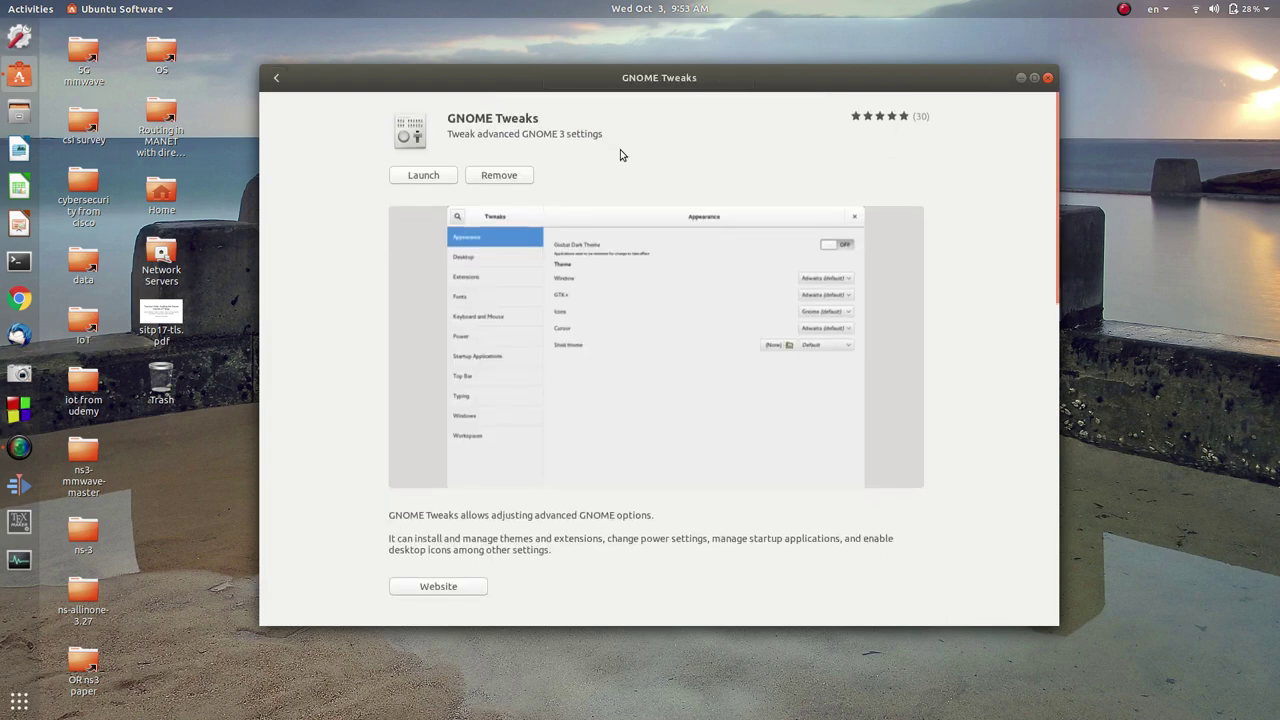
left_click(423, 176)
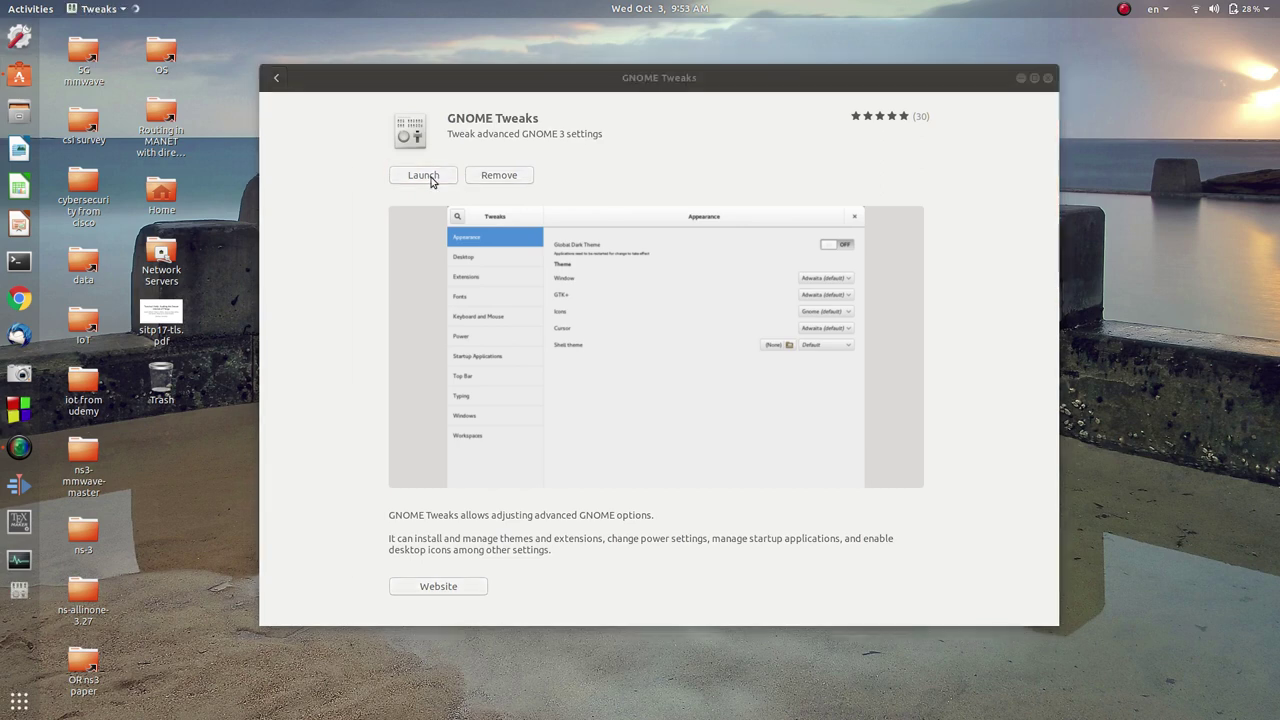
double_click(540, 174)
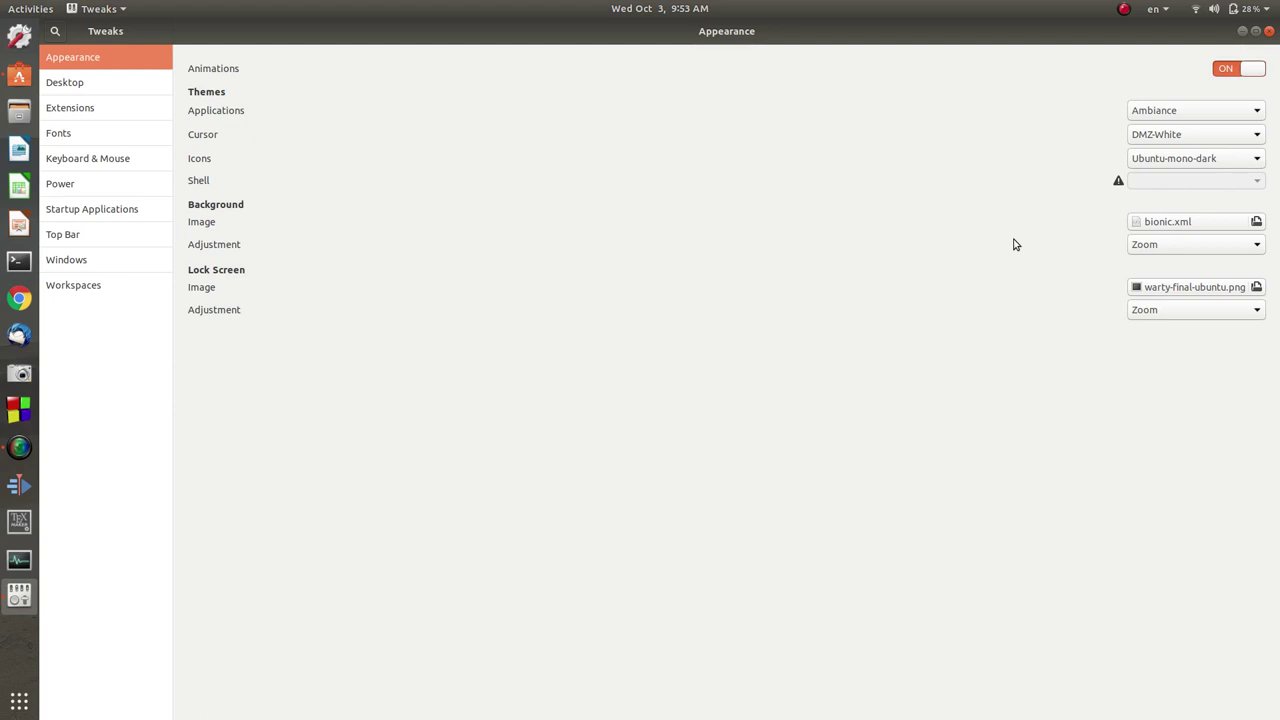
Review the Tweaks settings for desktop, extensions, keyboard and mouse, power, startup applications and top bar, and close Tweaks and Ubuntu Software
left_click(88, 90)
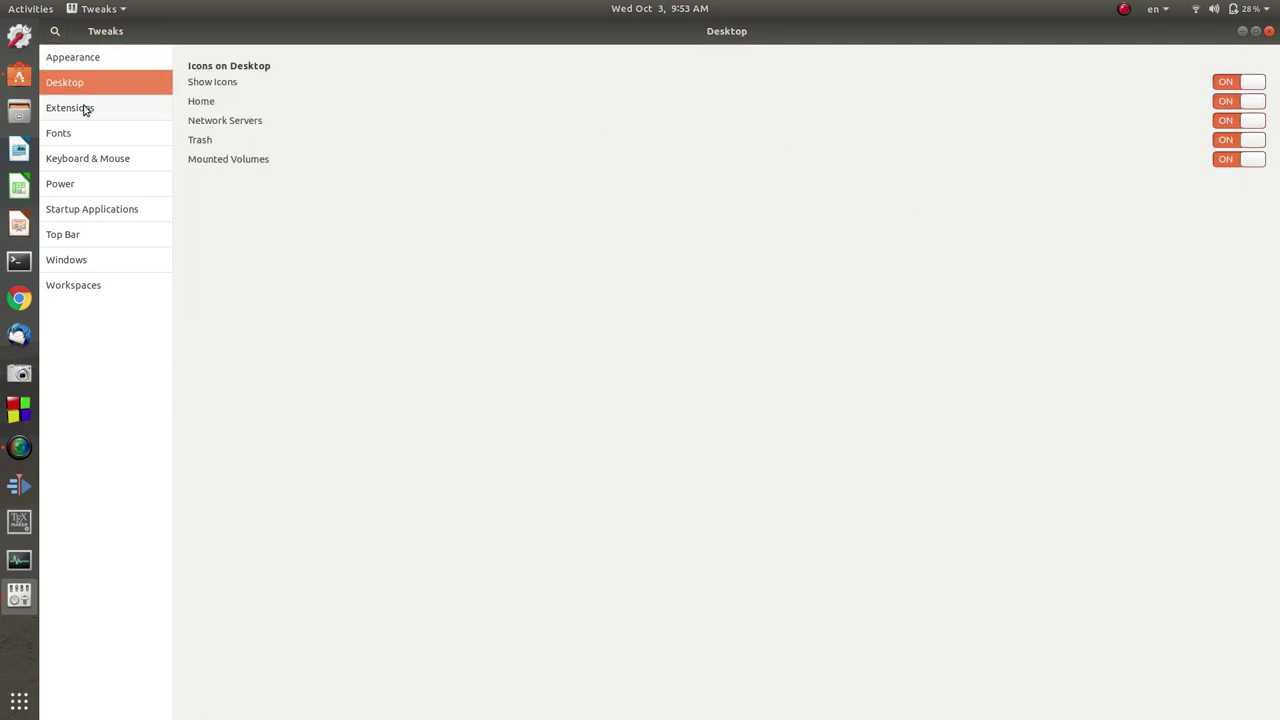
left_click(86, 110)
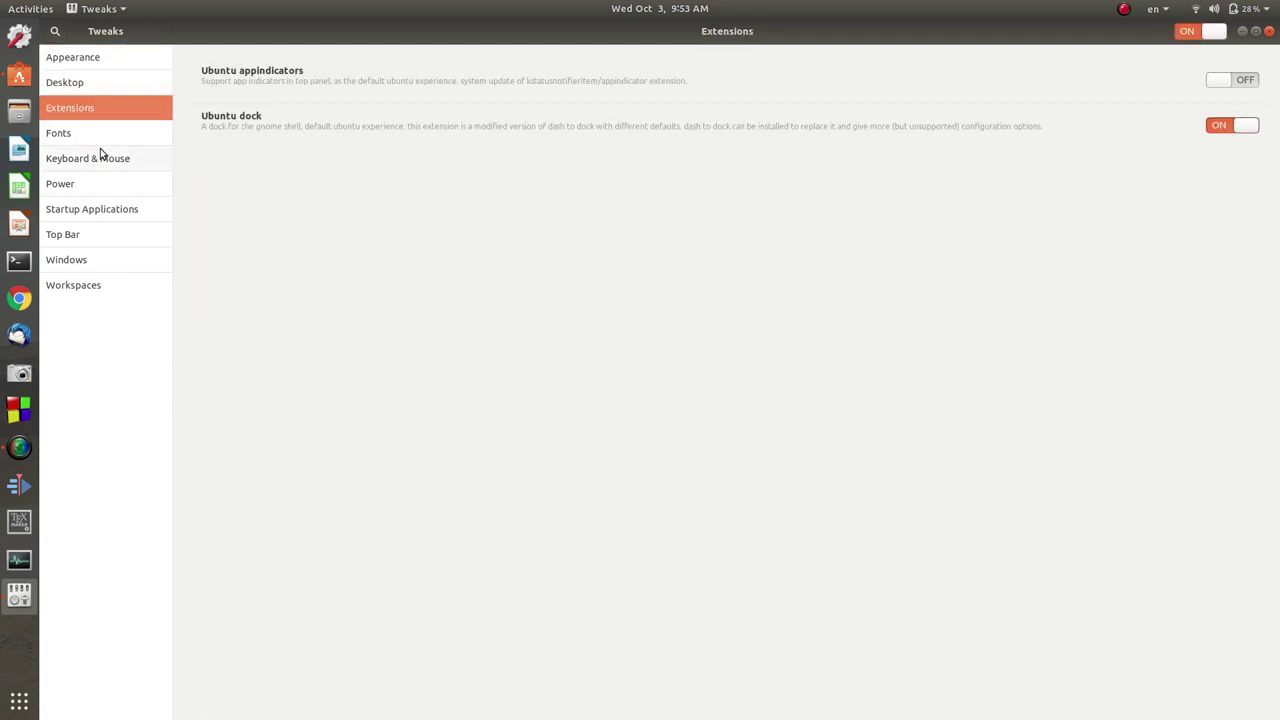
left_click(99, 162)
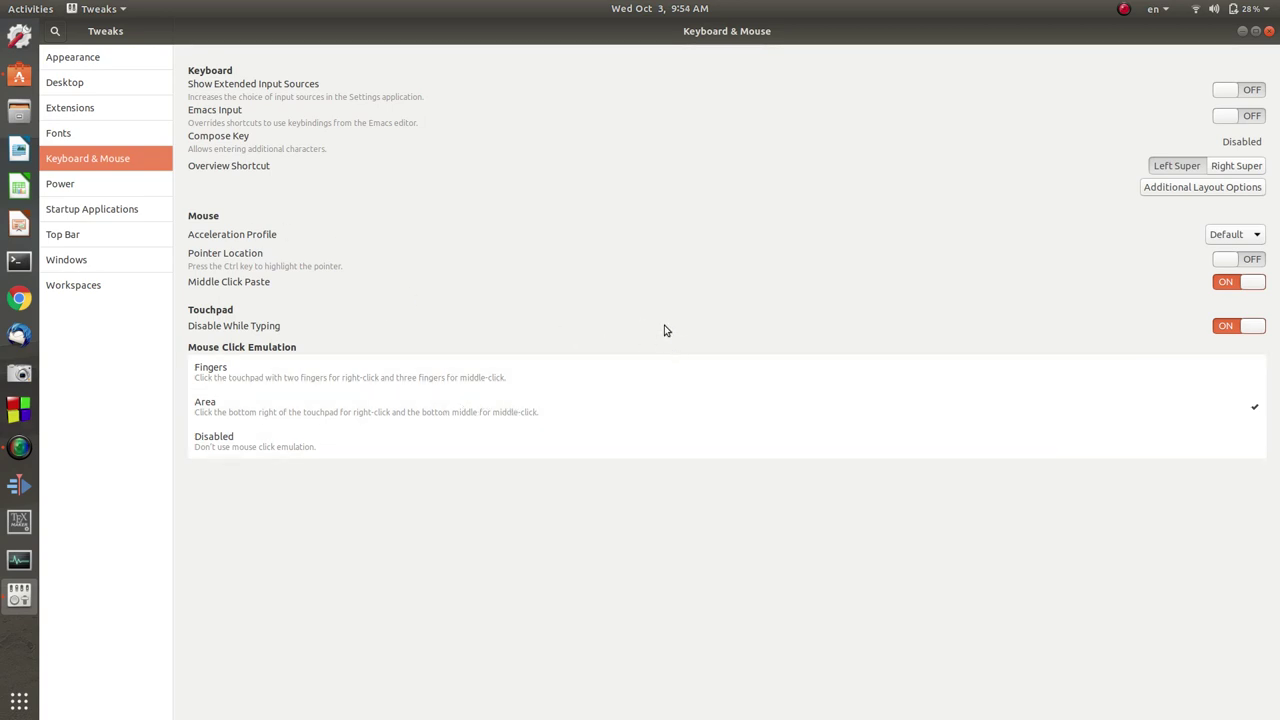
left_click(79, 184)
left_click(91, 212)
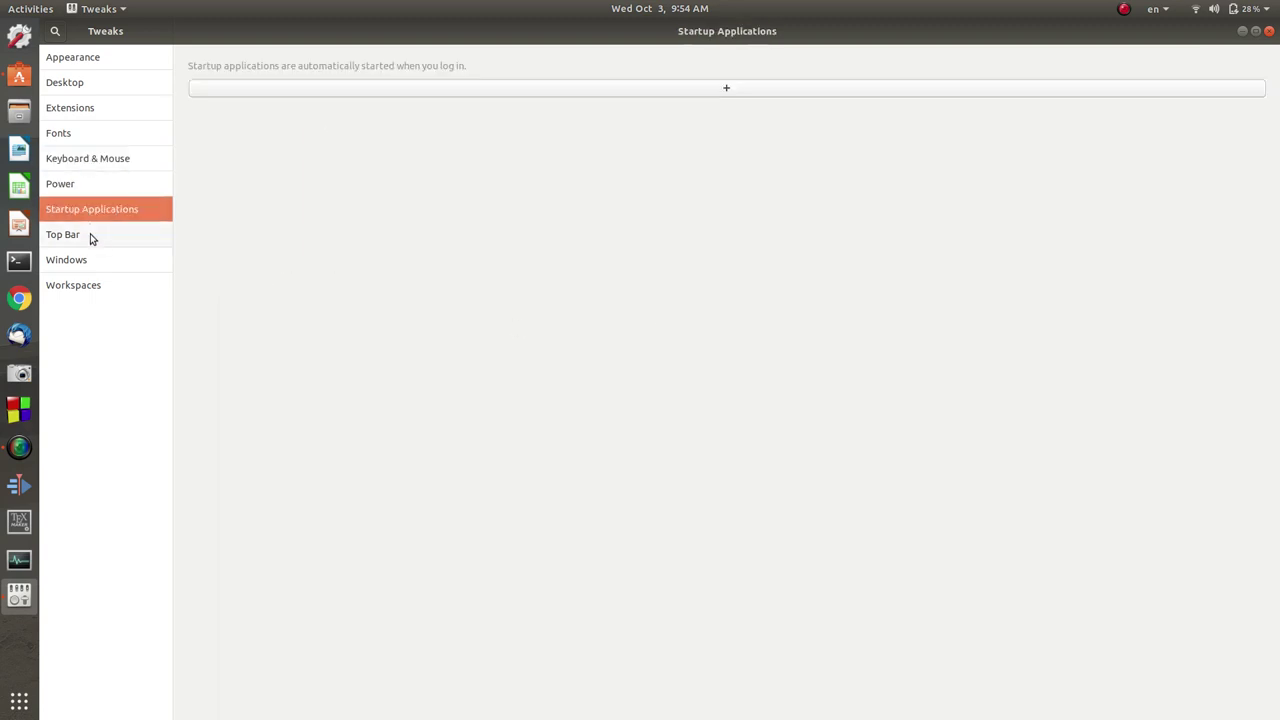
left_click(90, 234)
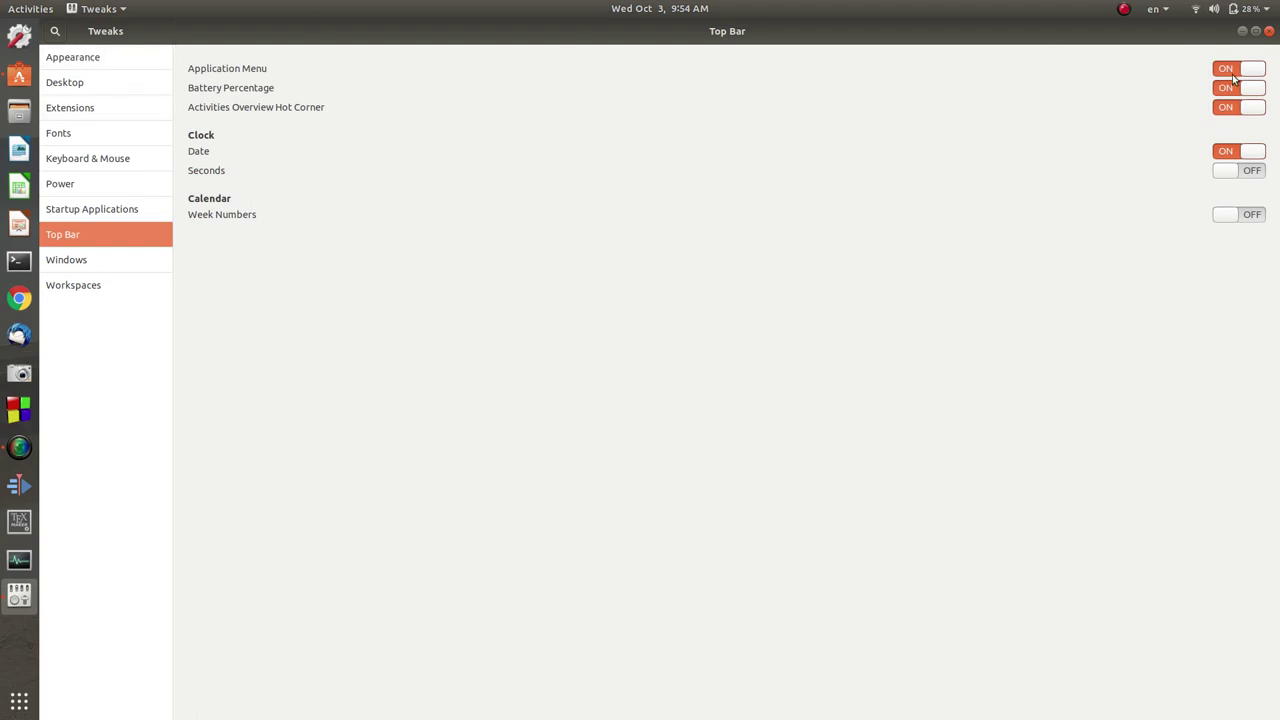
left_click(1269, 31)
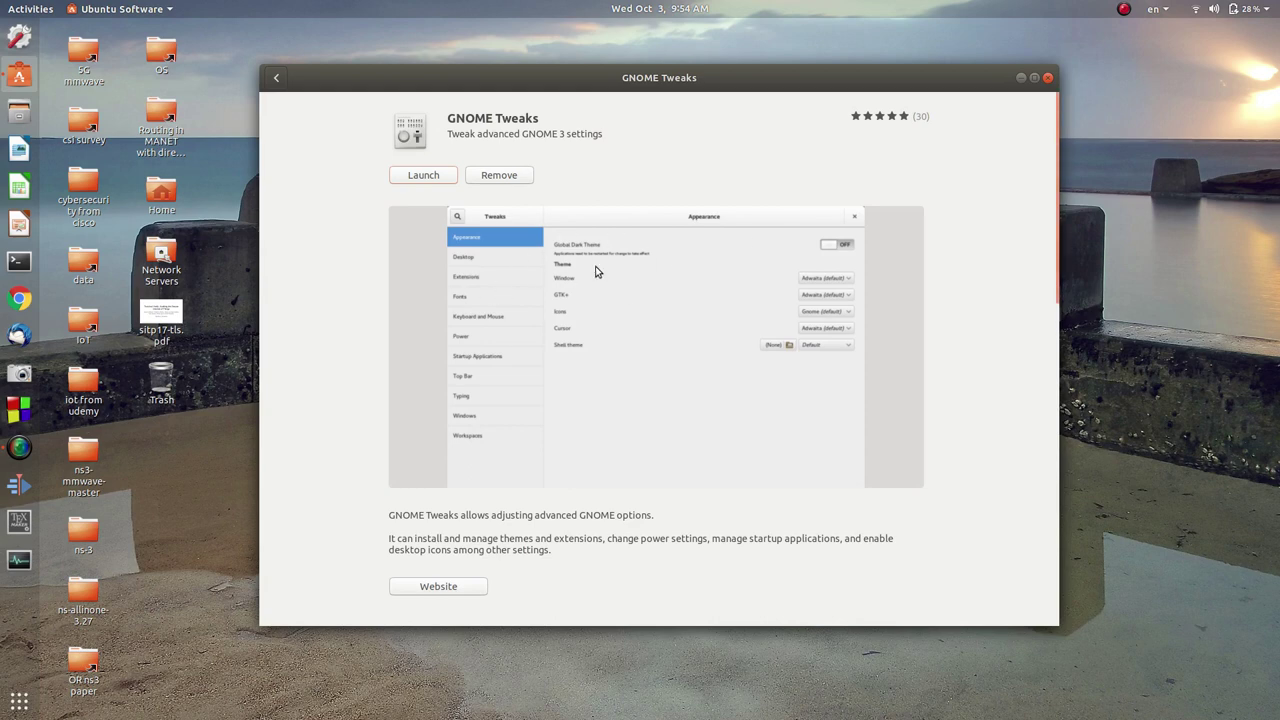
left_click(1048, 78)
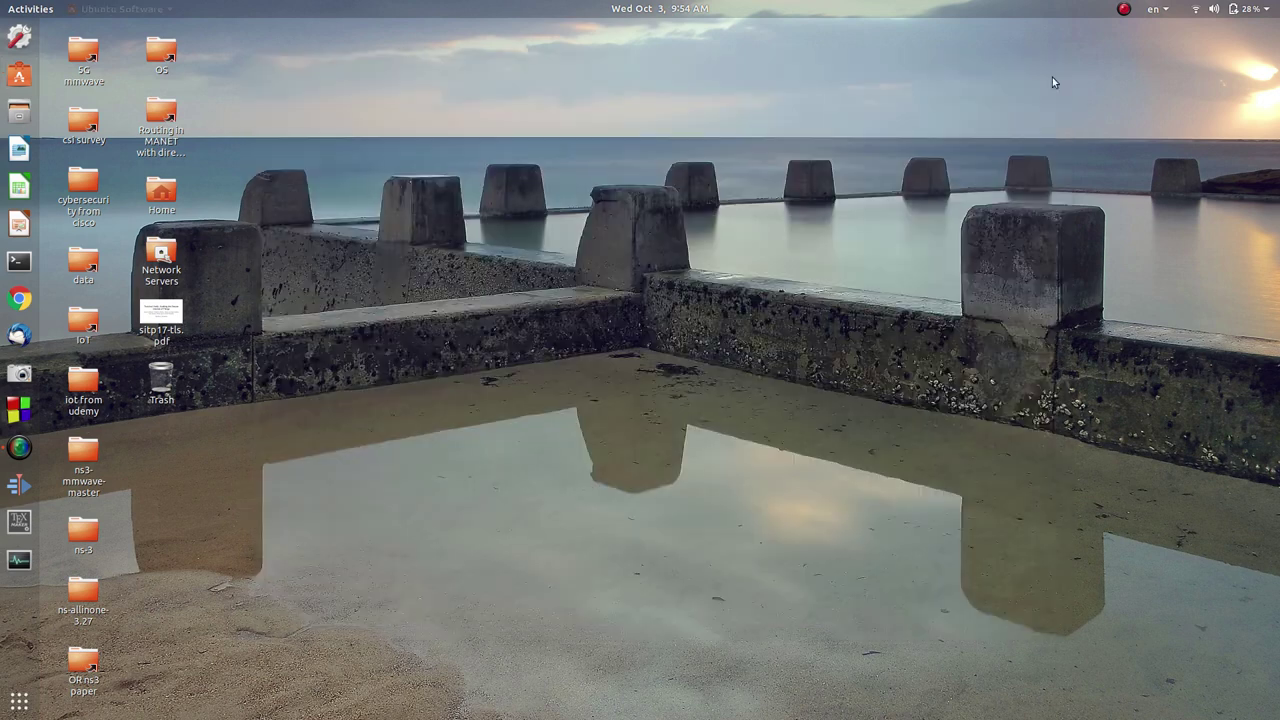
View the system's About details in Settings and close the window
left_click(1268, 9)
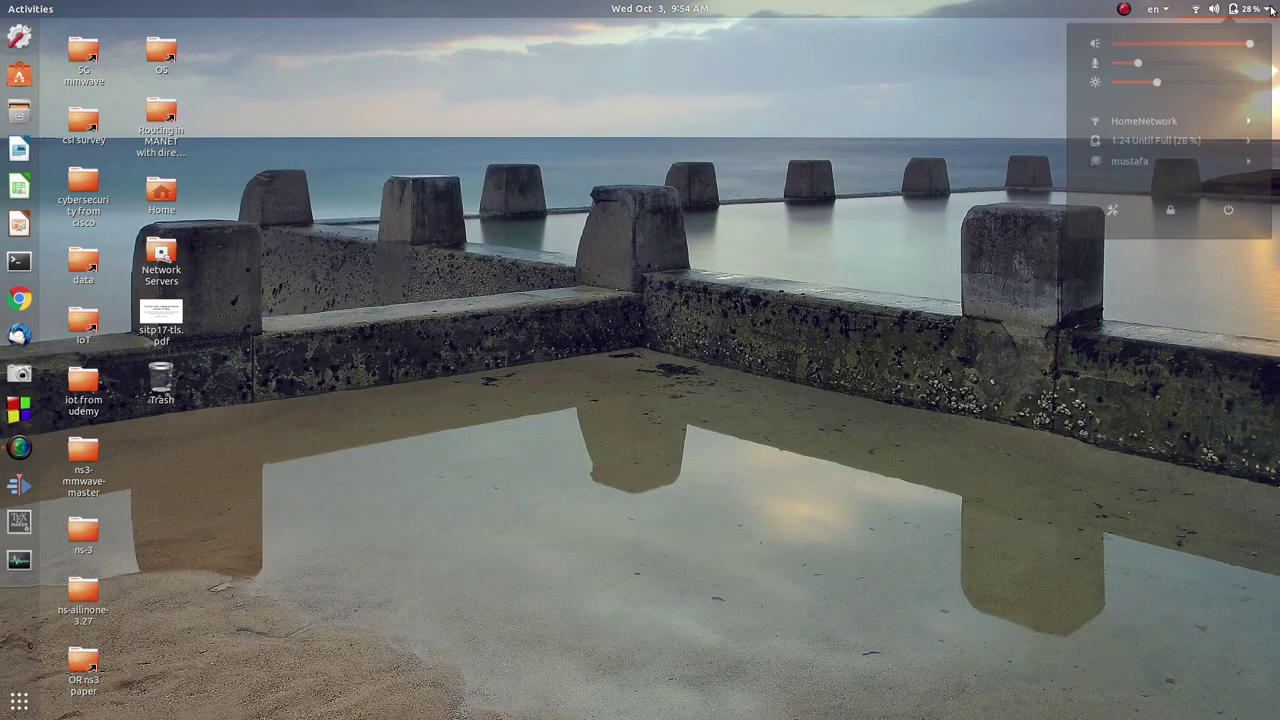
left_click(1114, 213)
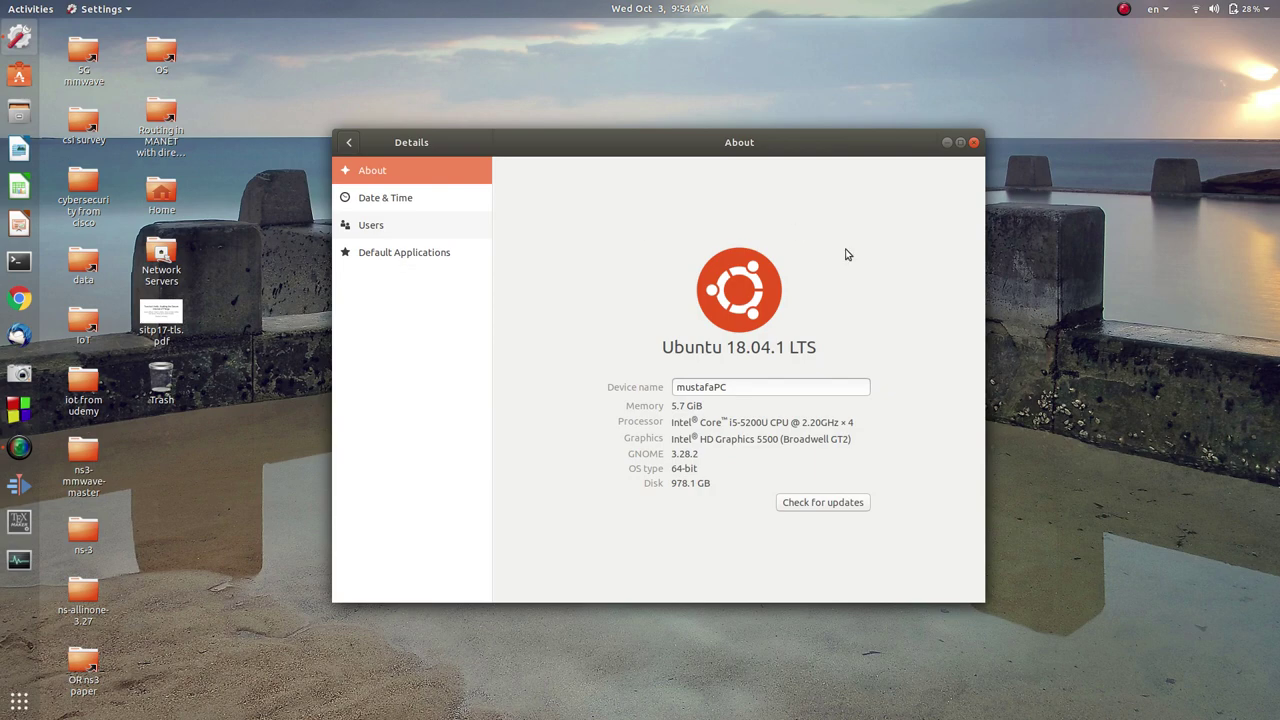
left_click(973, 144)
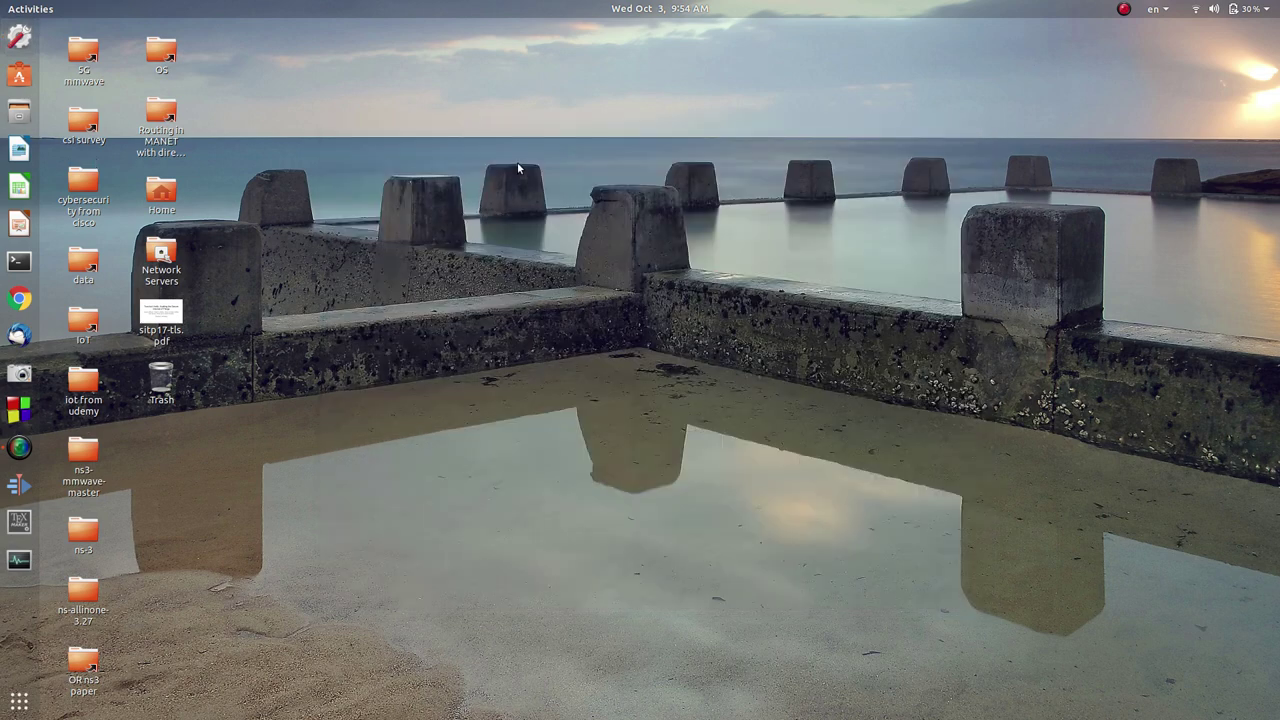
Dismiss the system status menu and open Ubuntu Software
left_click(1266, 9)
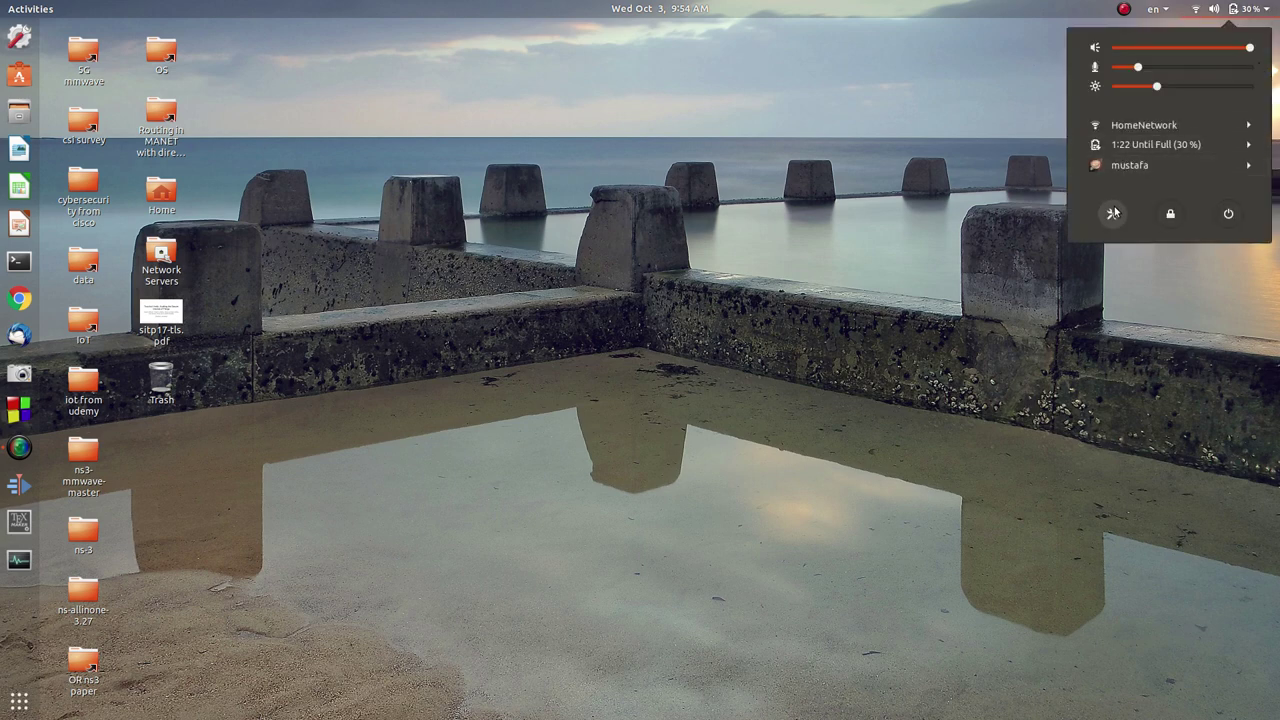
left_click(14, 77)
left_click(15, 77)
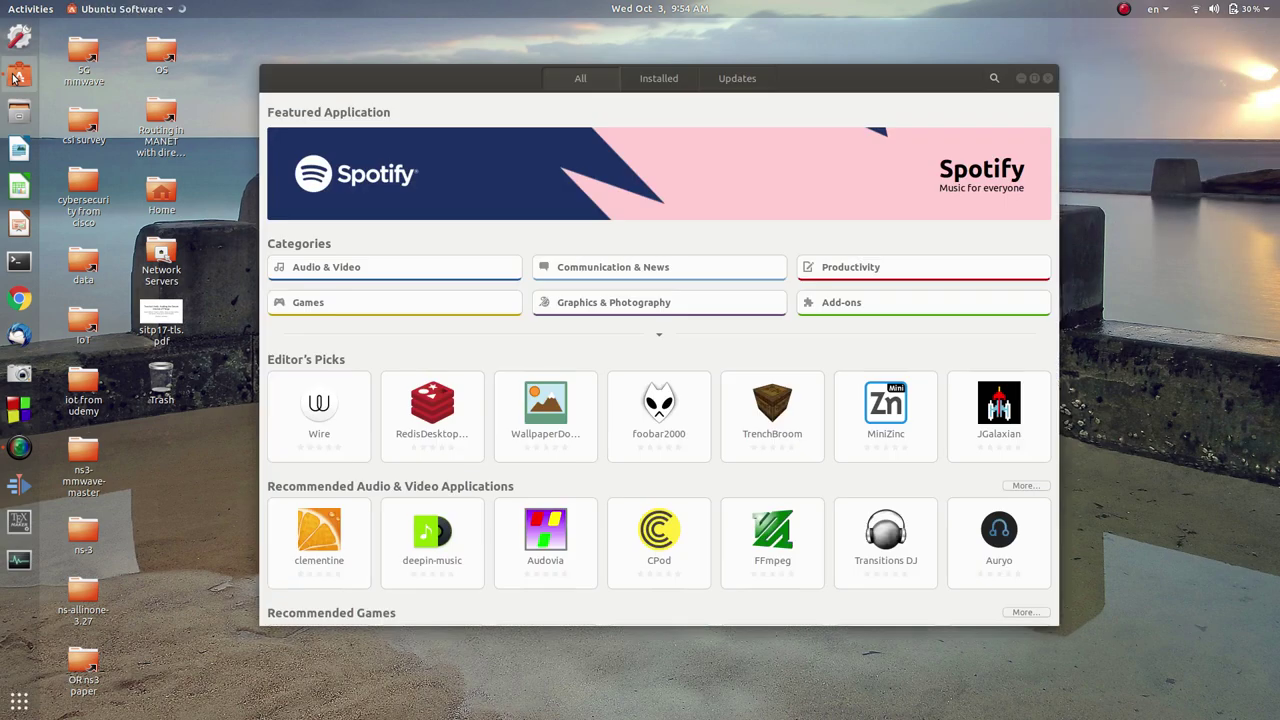
Review the Date & Time, Users and Default Applications sections in the Settings details, and close Settings
left_click(1270, 12)
left_click(1113, 213)
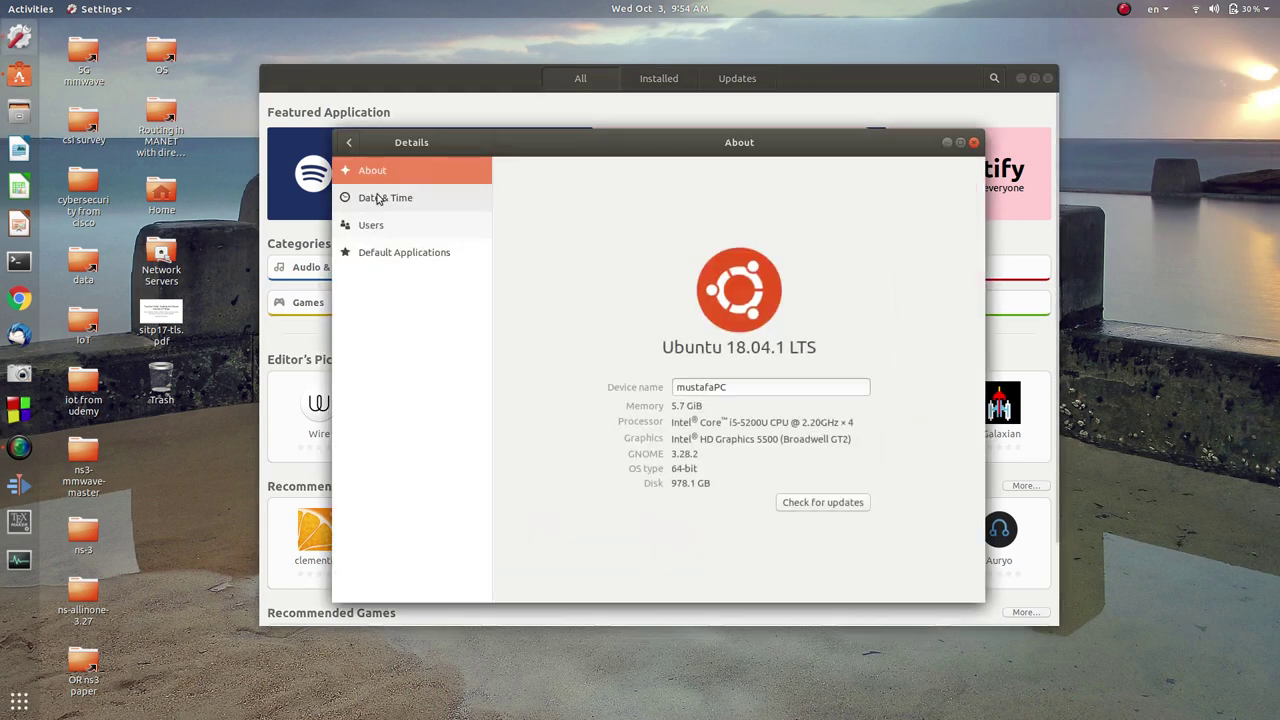
left_click(378, 198)
left_click(378, 226)
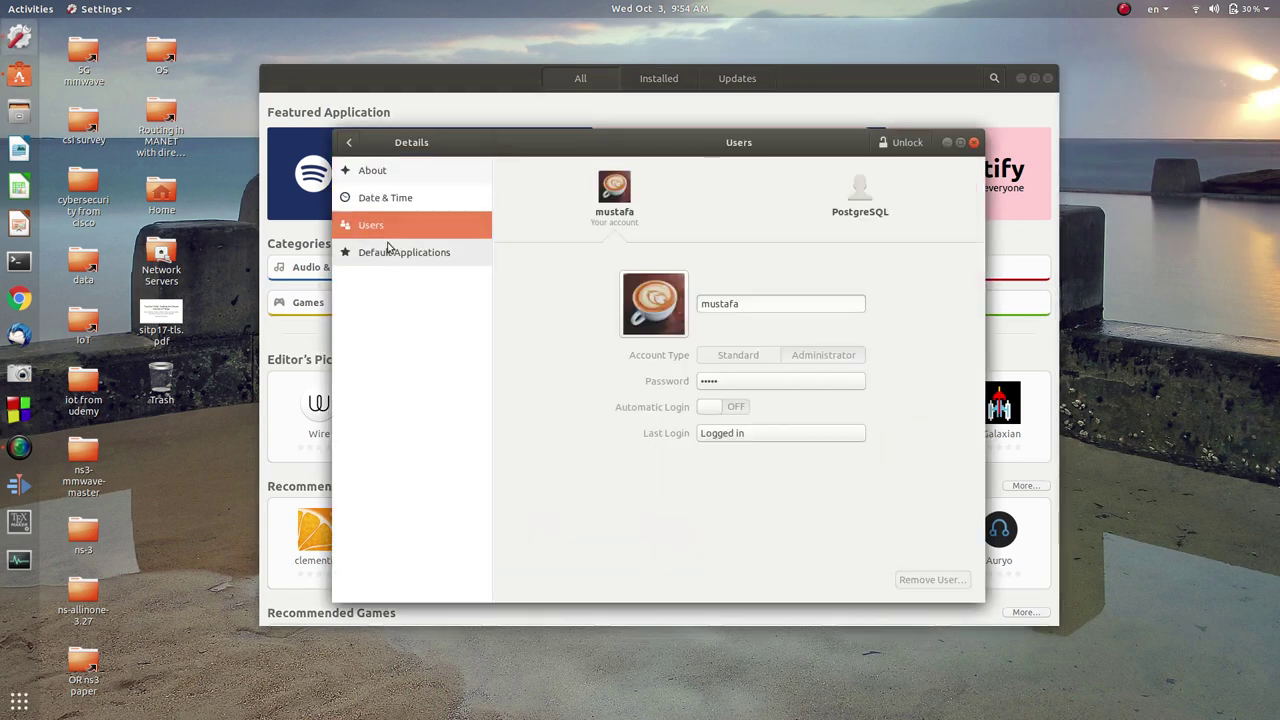
left_click(389, 250)
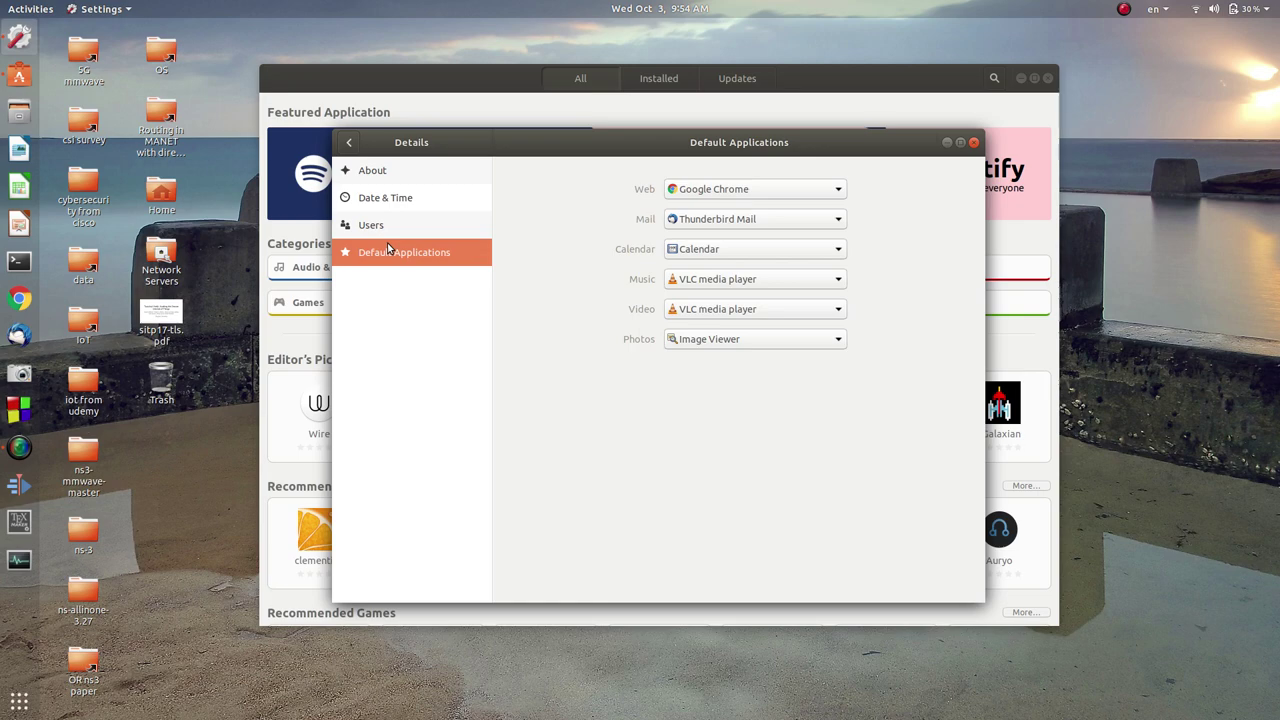
left_click(975, 142)
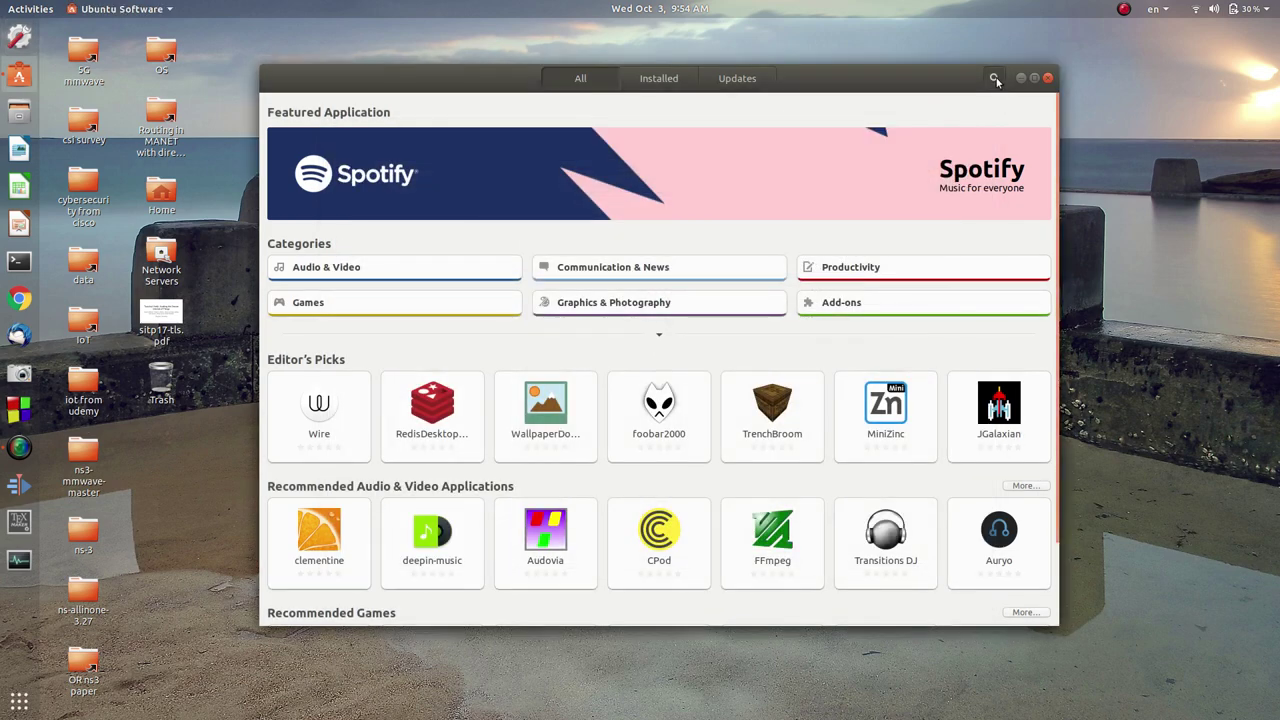
Search Ubuntu Software for "gnome tweaks", open the GNOME Tweaks page and launch the application
left_click(995, 79)
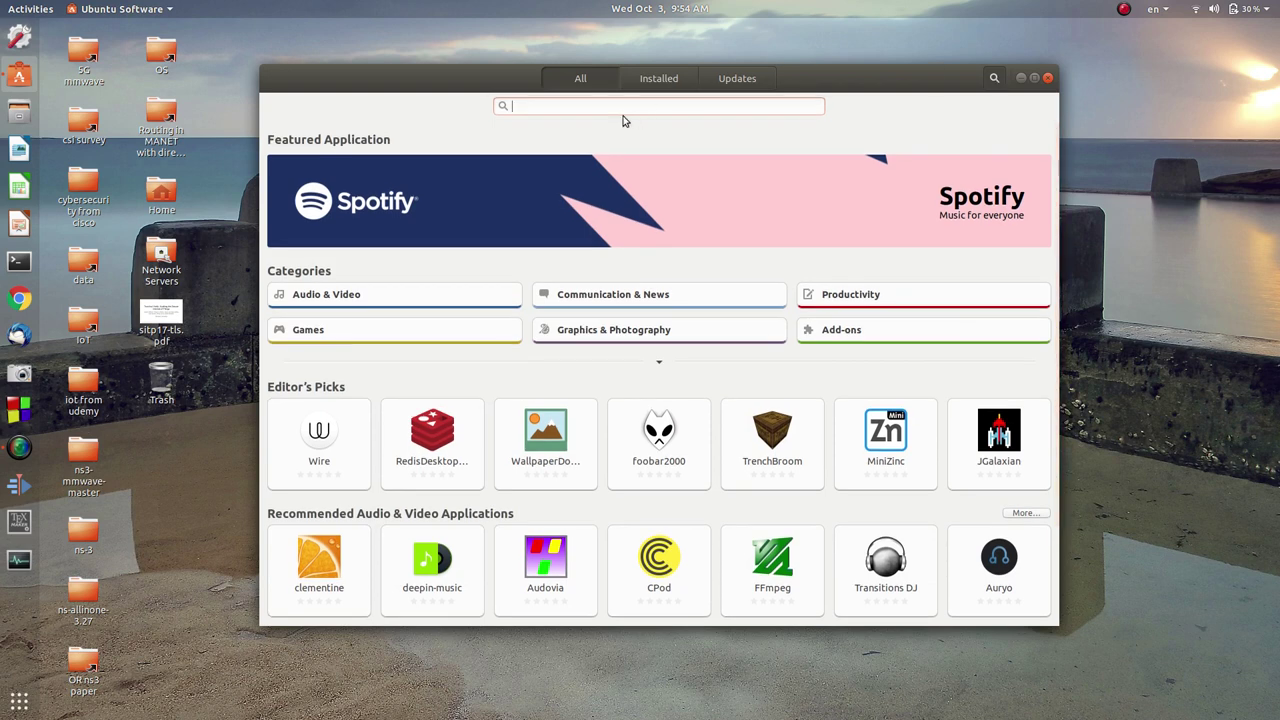
type("gnome t")
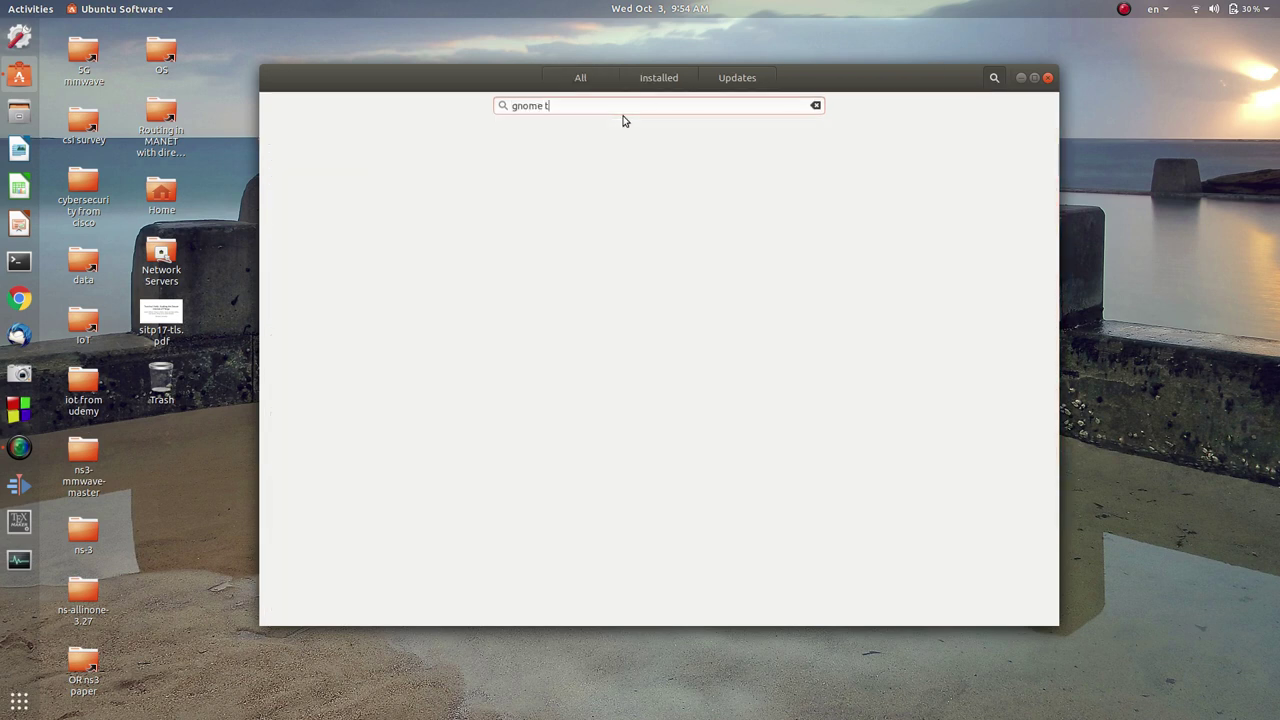
type("weaks")
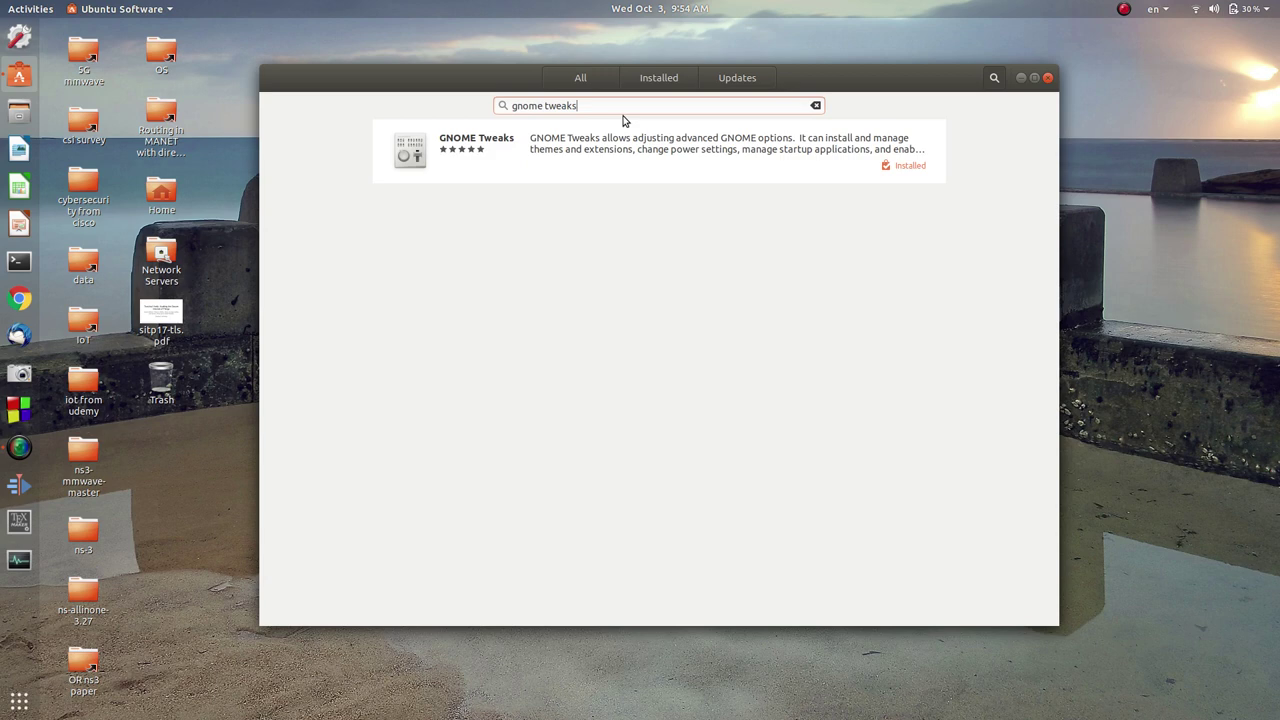
left_click(560, 136)
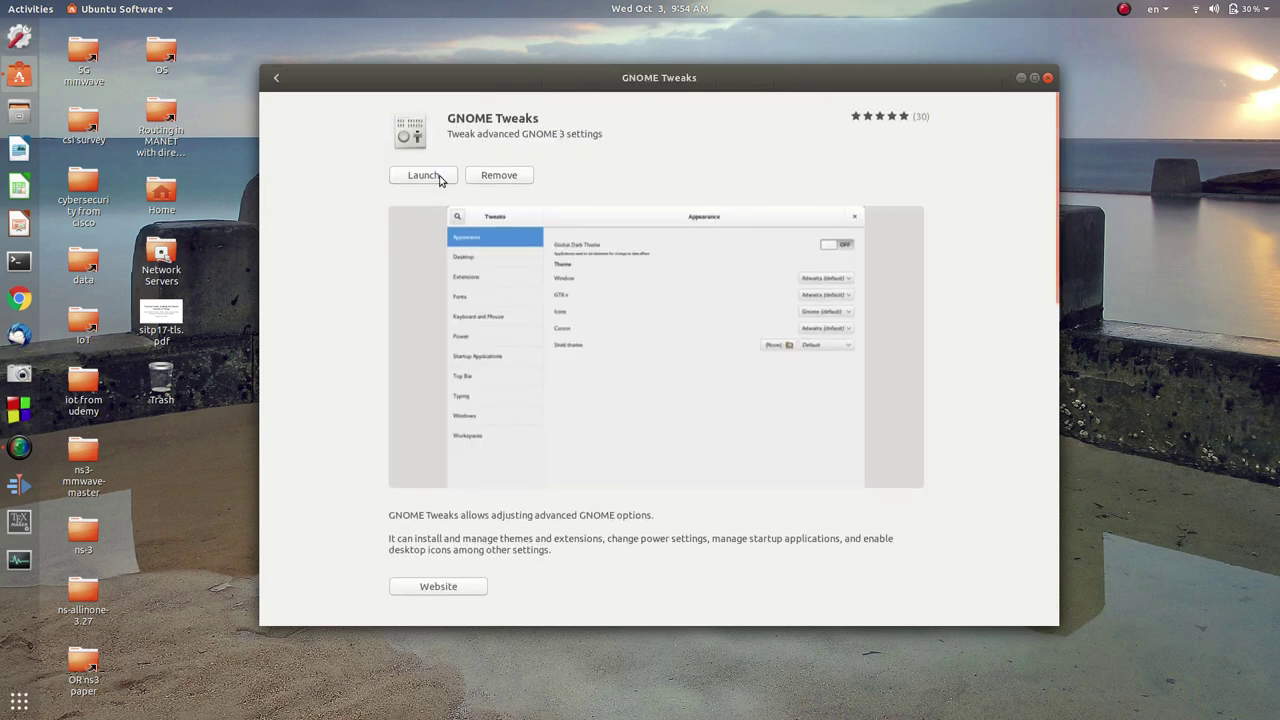
left_click(439, 178)
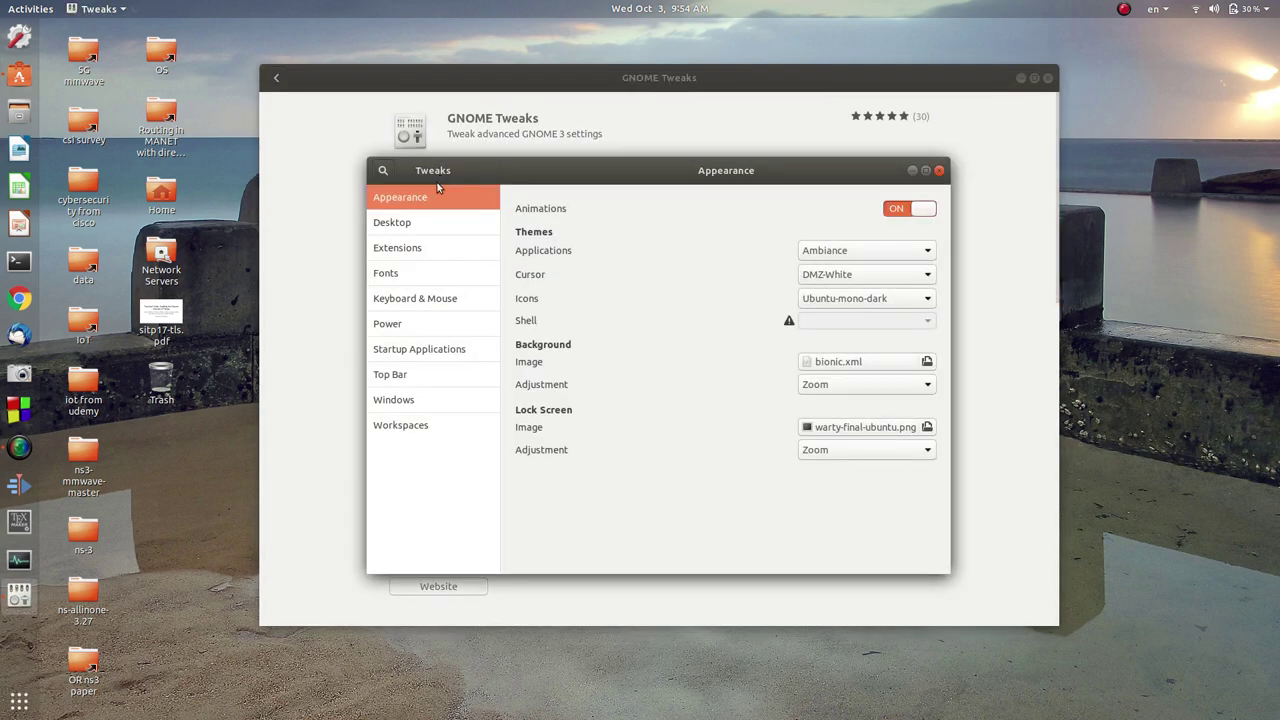
Review Tweaks' desktop, appearance theme, fonts, keyboard and mouse, power and startup application settings, and close Tweaks and Ubuntu Software
left_click(395, 229)
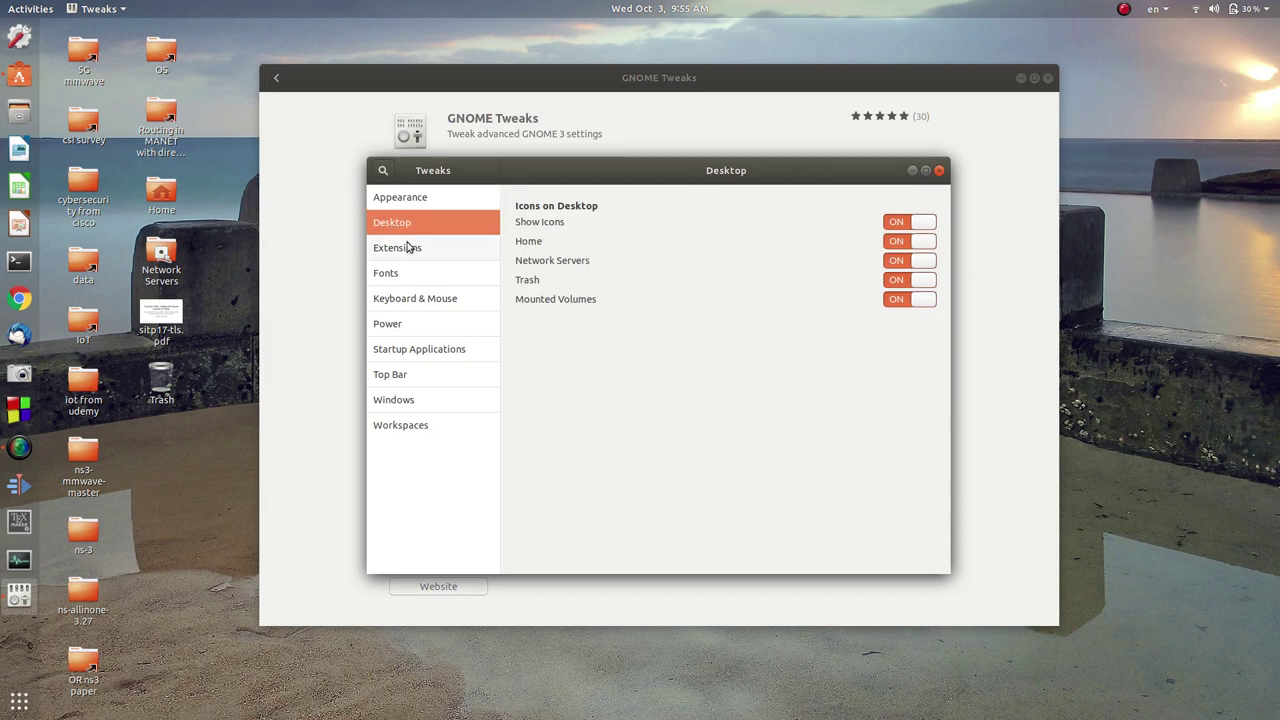
left_click(408, 204)
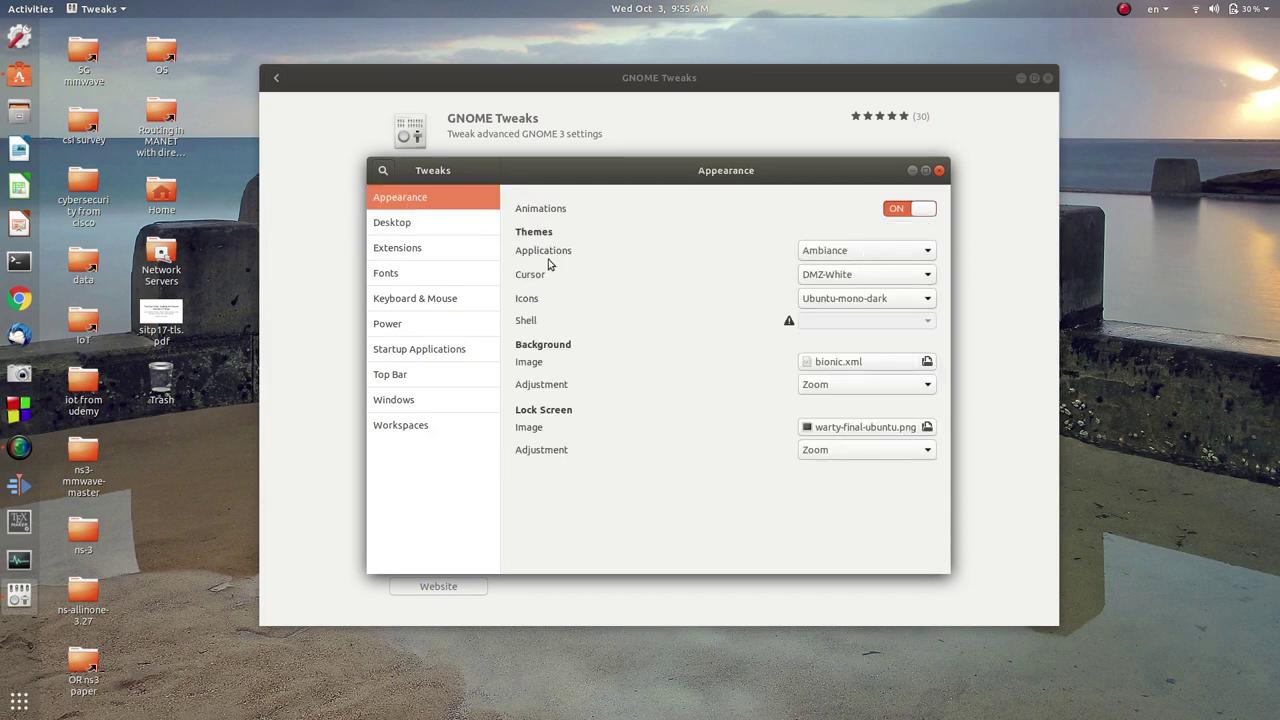
left_click(851, 250)
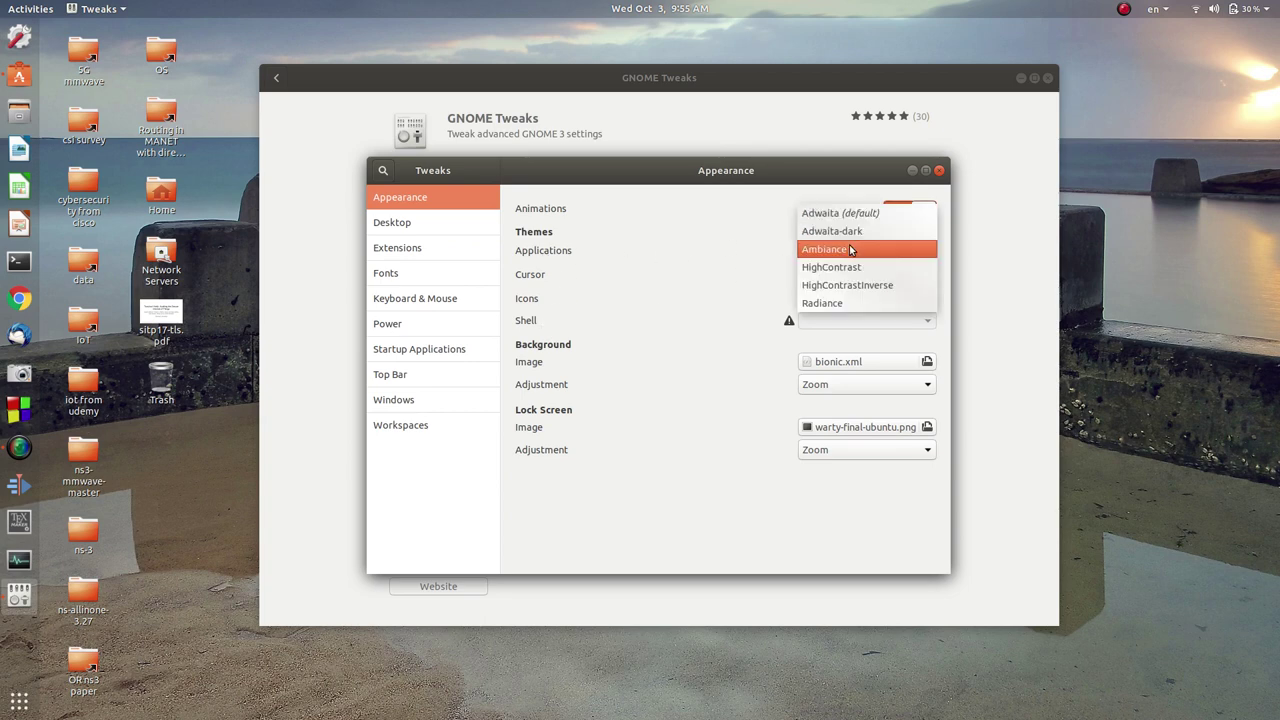
left_click(417, 281)
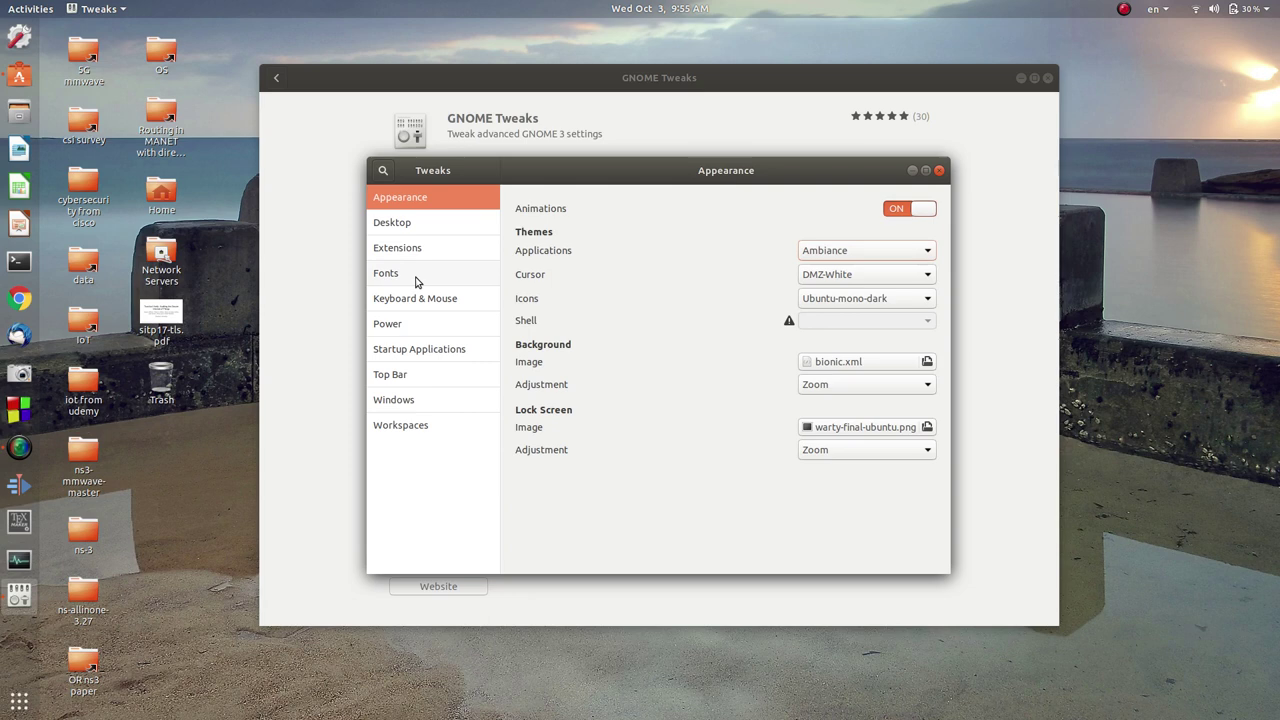
left_click(417, 279)
left_click(410, 302)
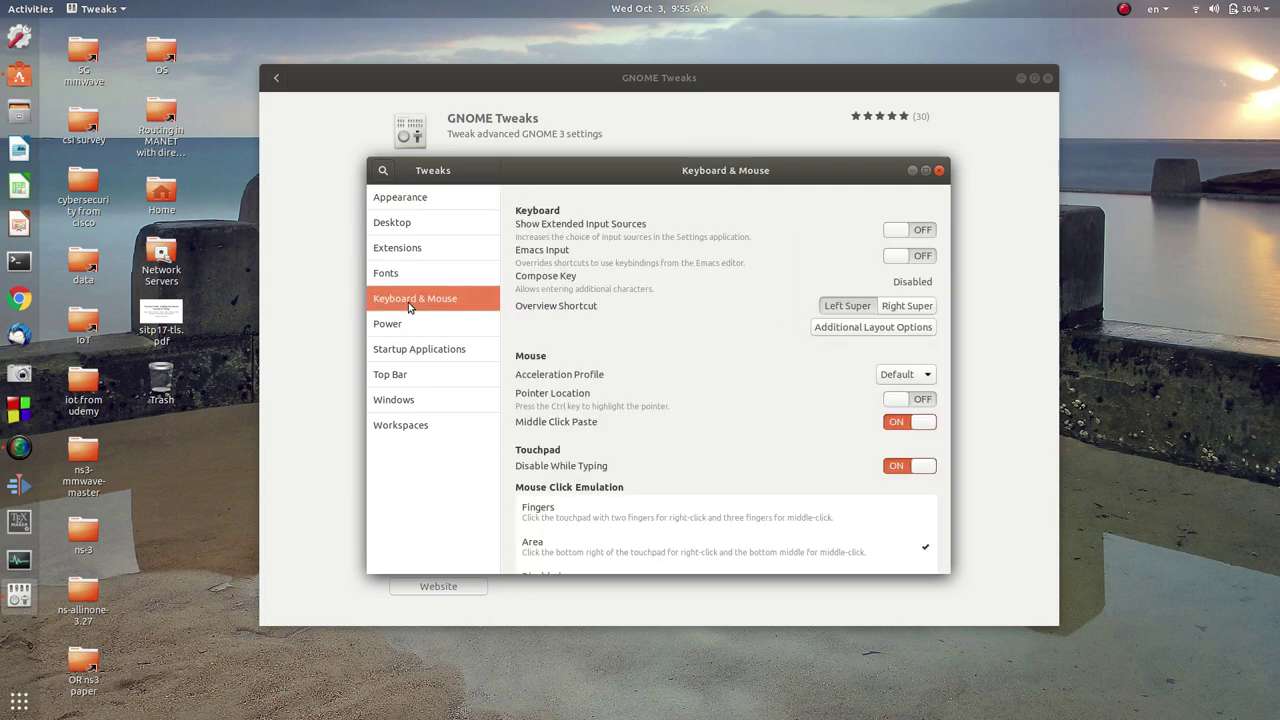
left_click(408, 328)
left_click(417, 349)
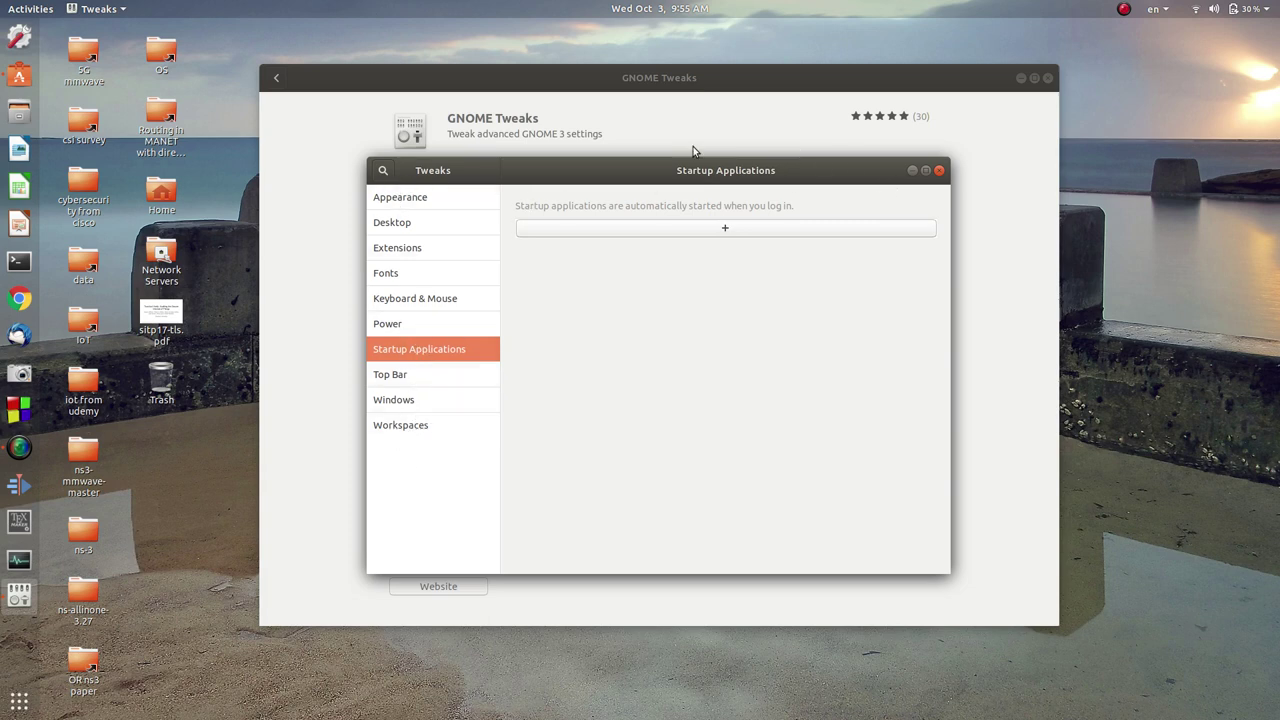
left_click(940, 171)
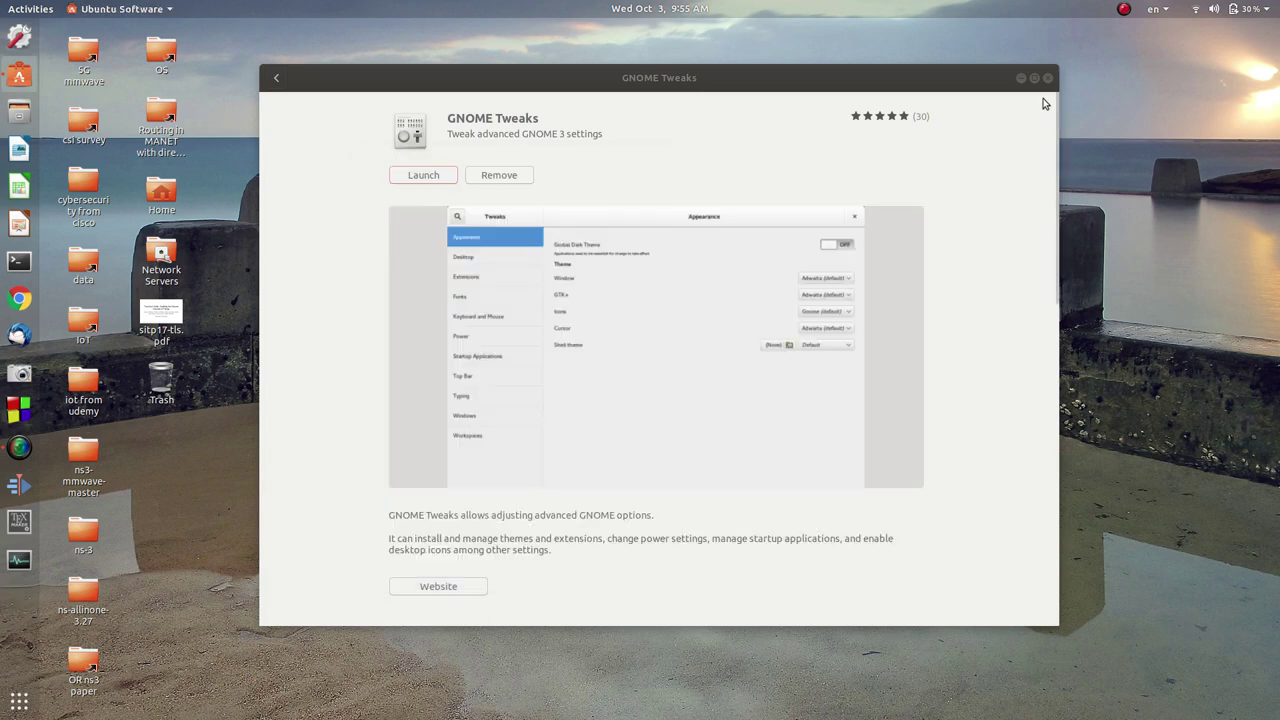
left_click(1047, 79)
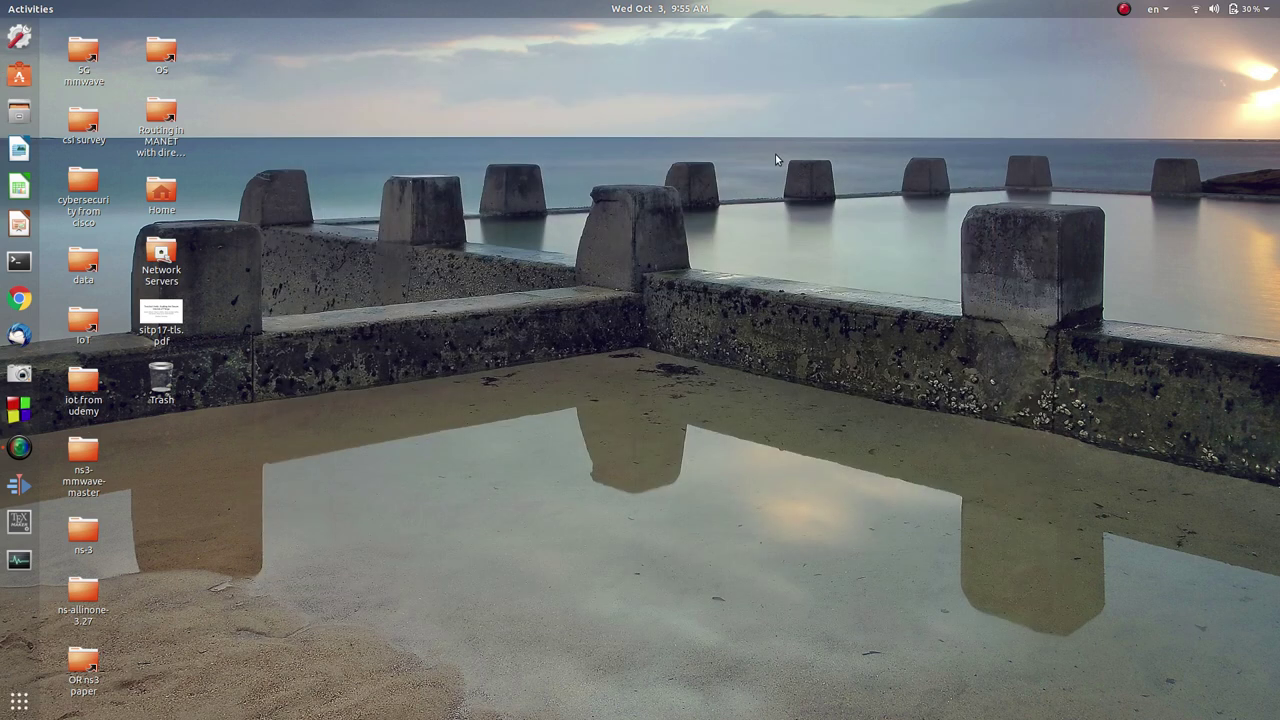
Show the actions available on the empty desktop and dismiss them
right_click(775, 154)
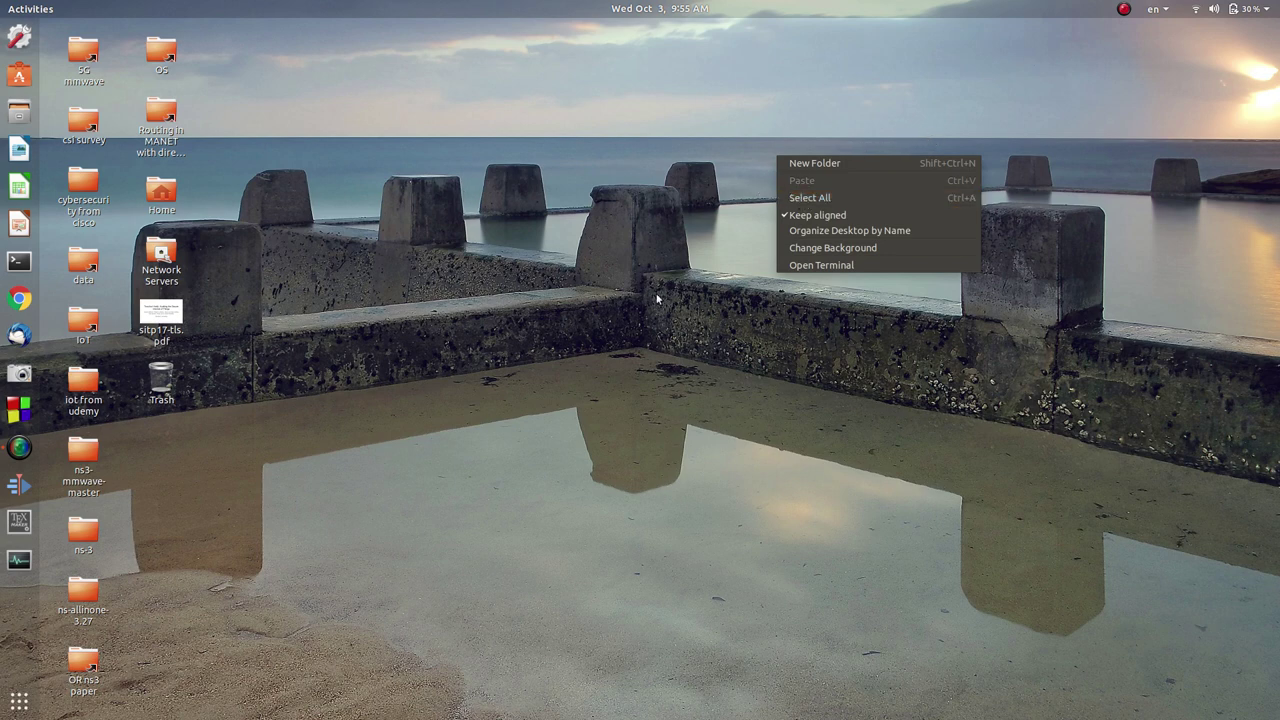
left_click(554, 271)
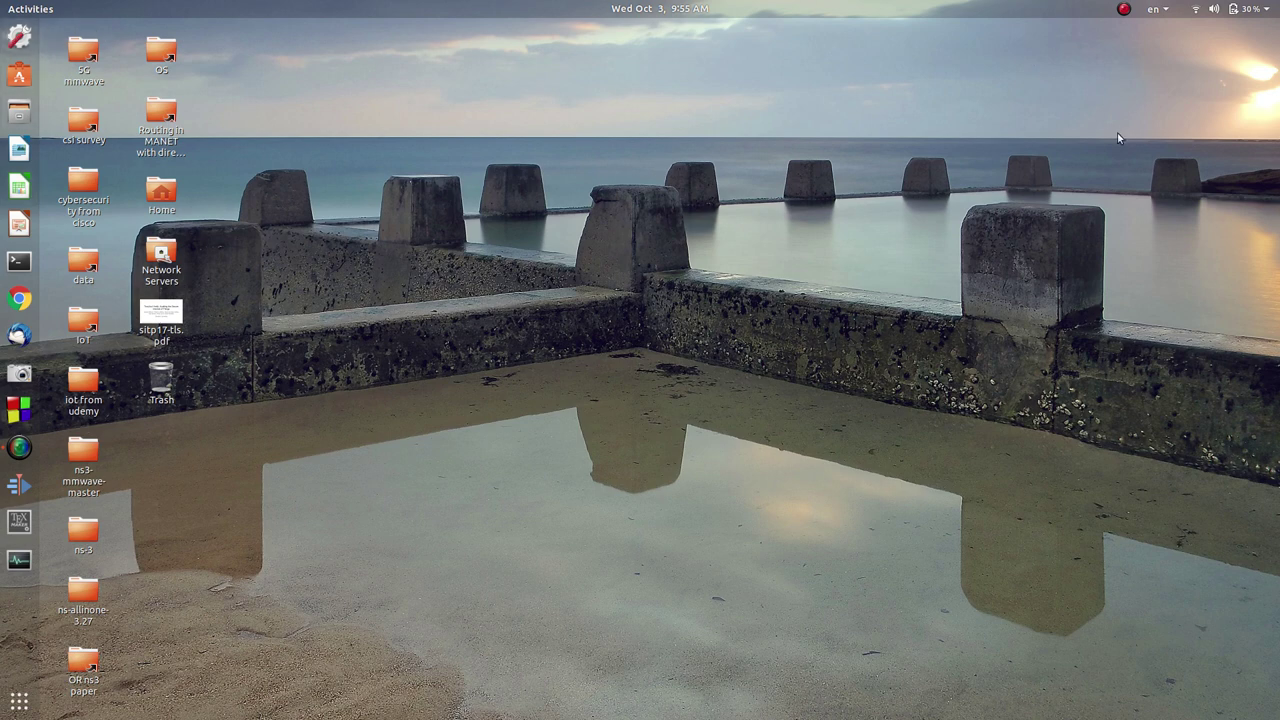
Browse all installed applications and the frequently used ones in the application overview, and return to the desktop
left_click(12, 710)
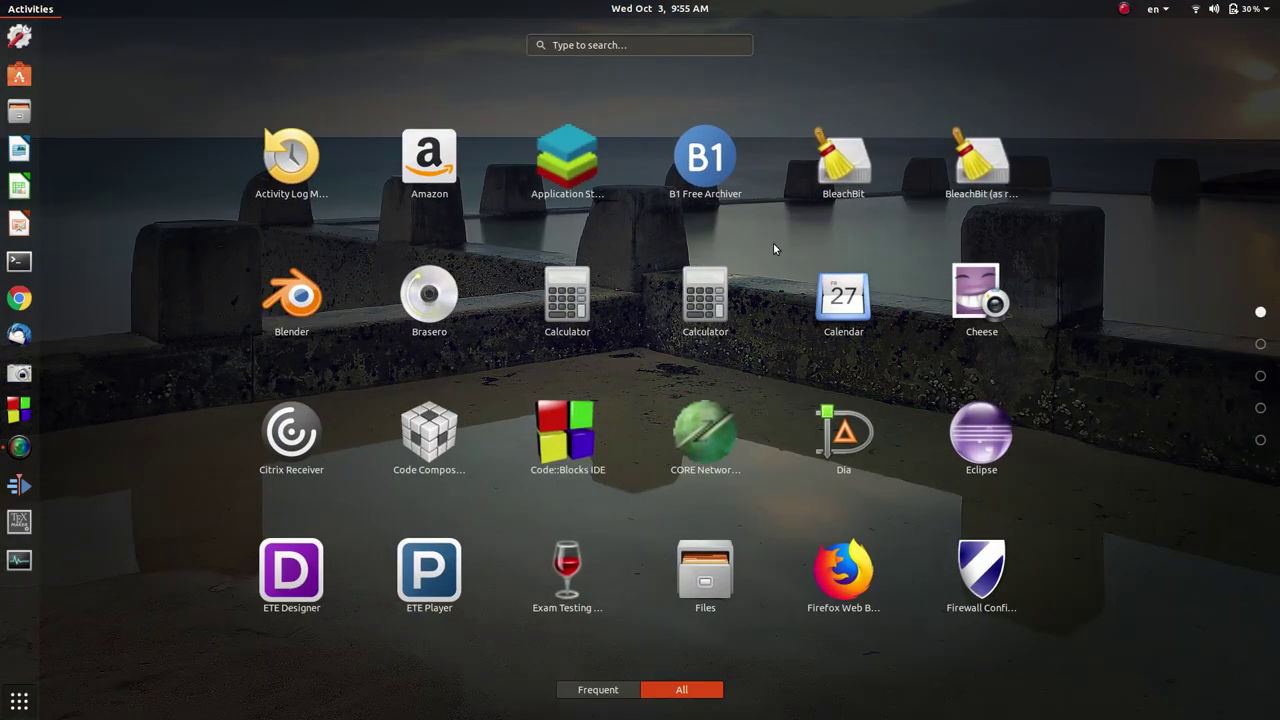
scroll(744, 290, "down", 4)
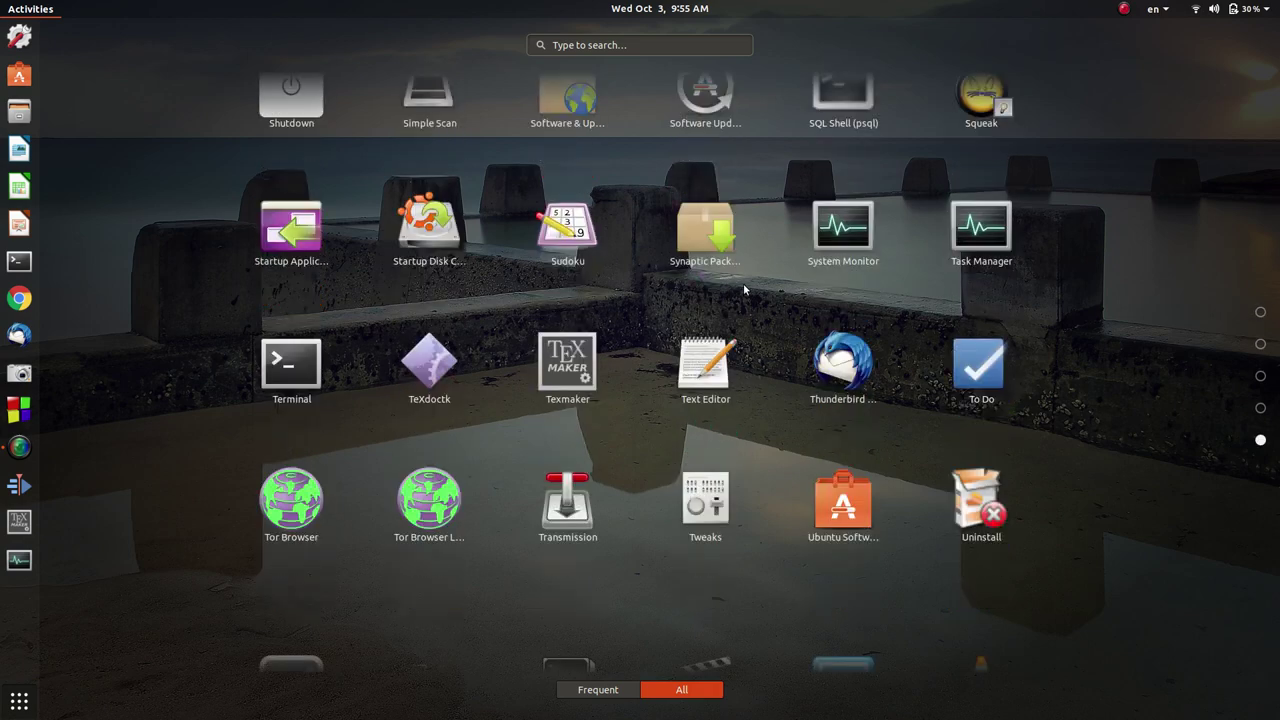
scroll(744, 290, "up", 4)
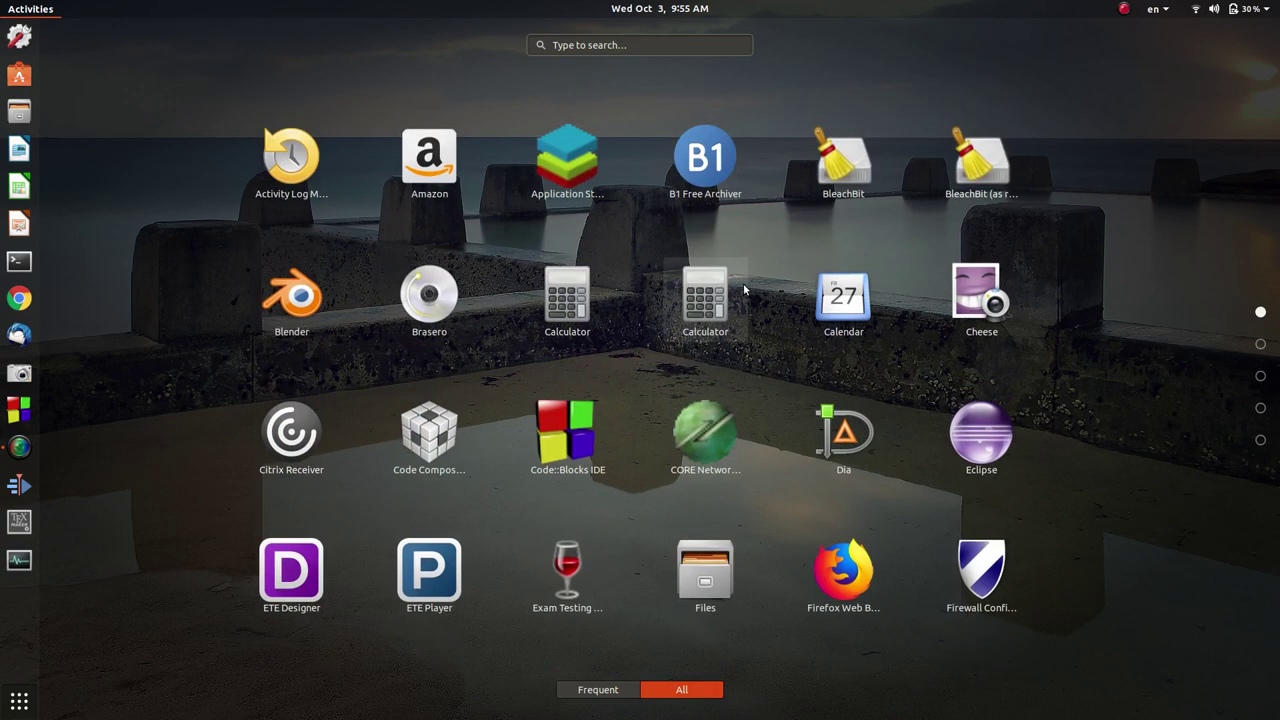
left_click(609, 43)
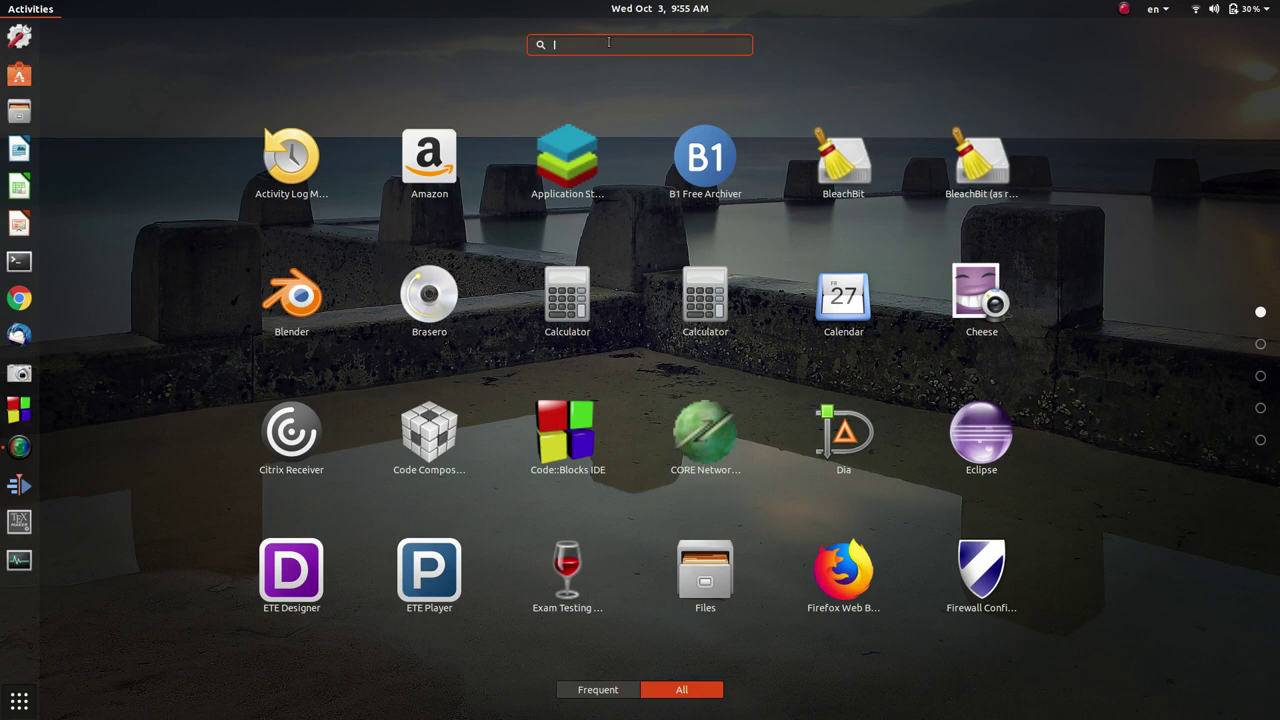
left_click(603, 689)
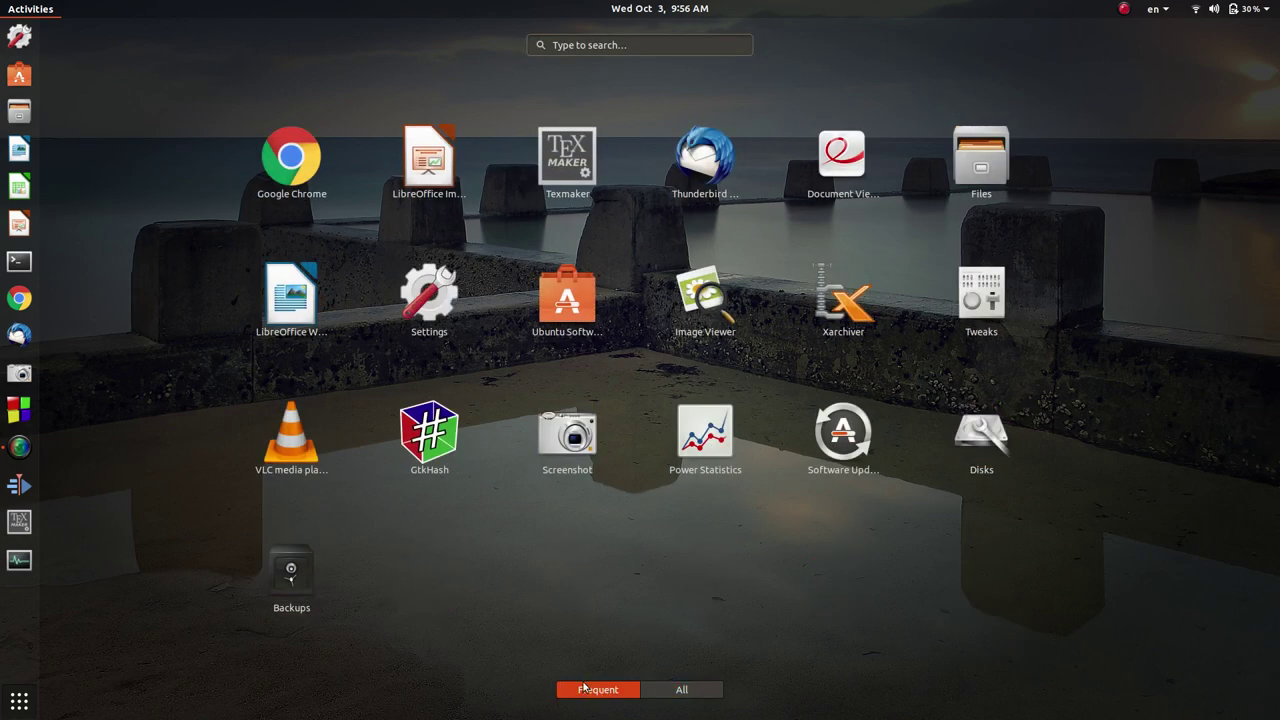
left_click(682, 690)
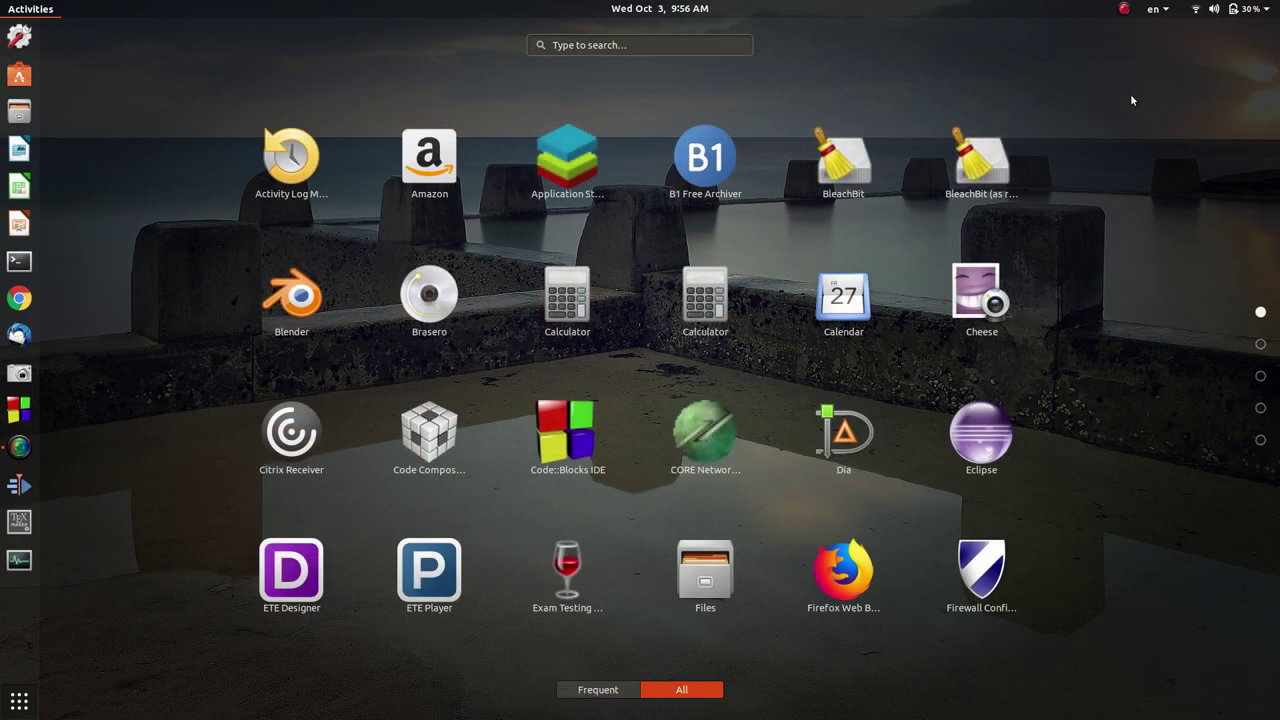
key("Escape")
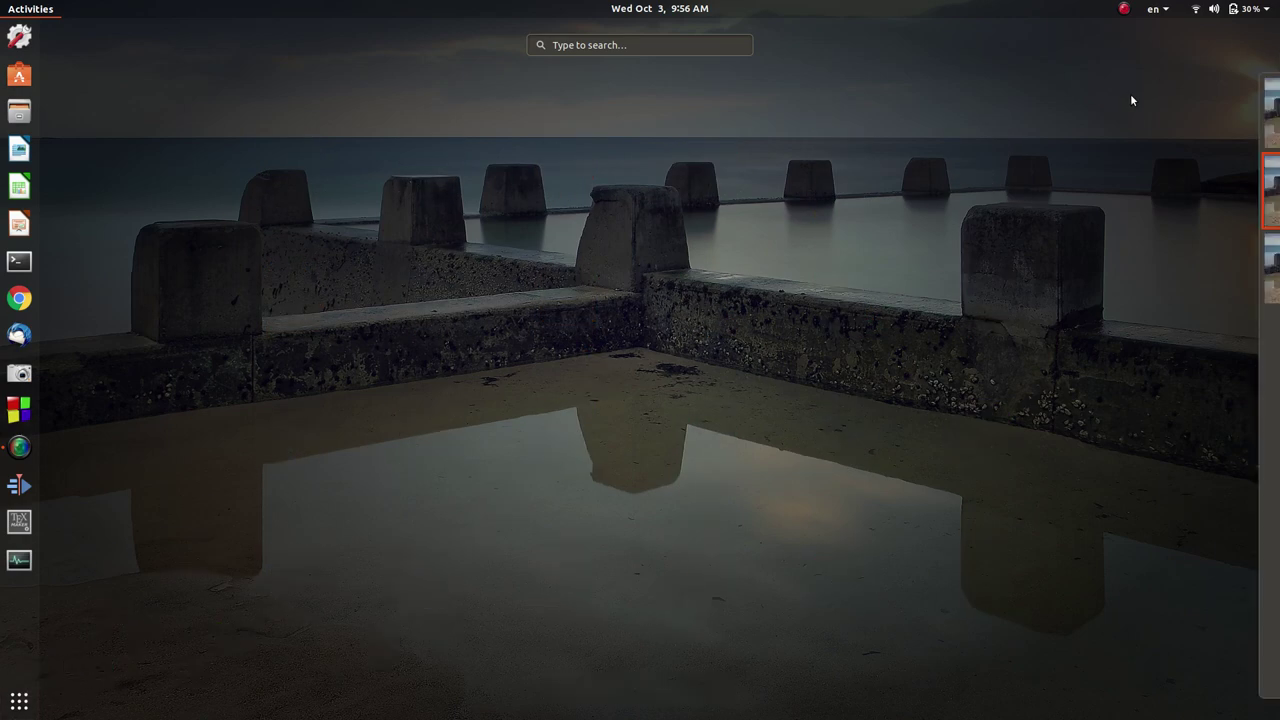
key("Escape")
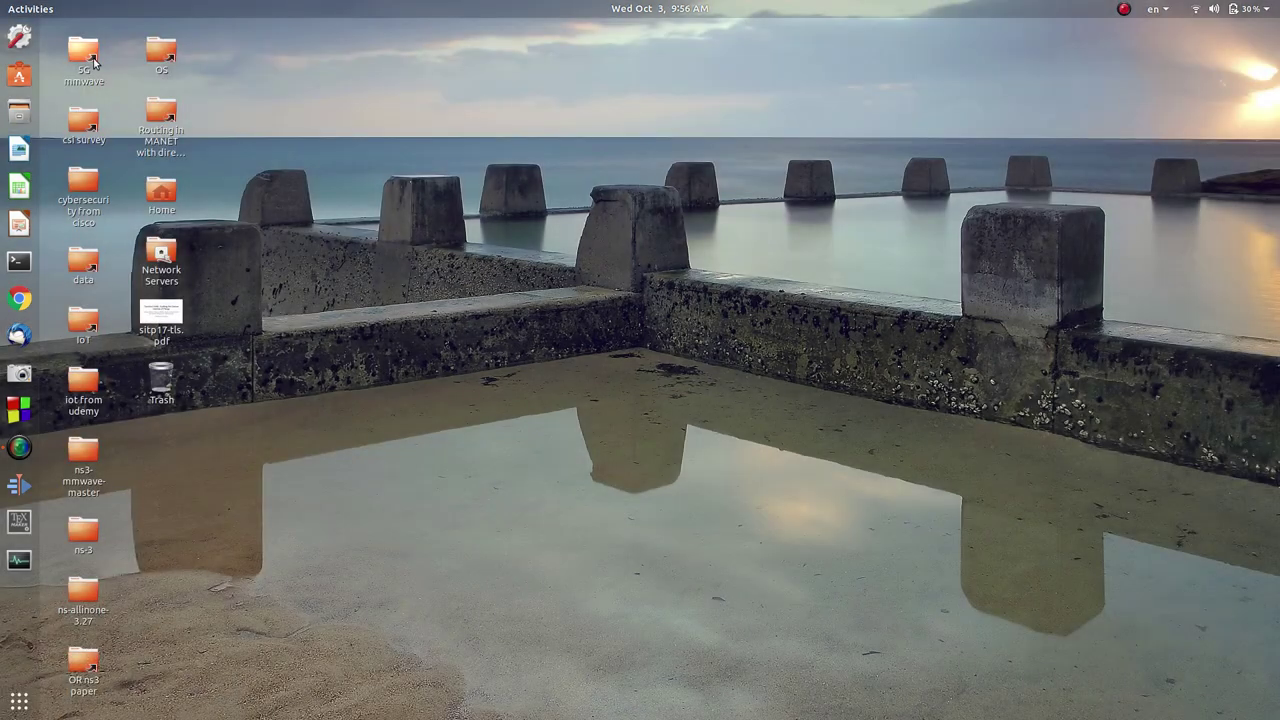
Open Ubuntu Software, look through its featured and recommended applications, search for "zip", and close the window
left_click(16, 80)
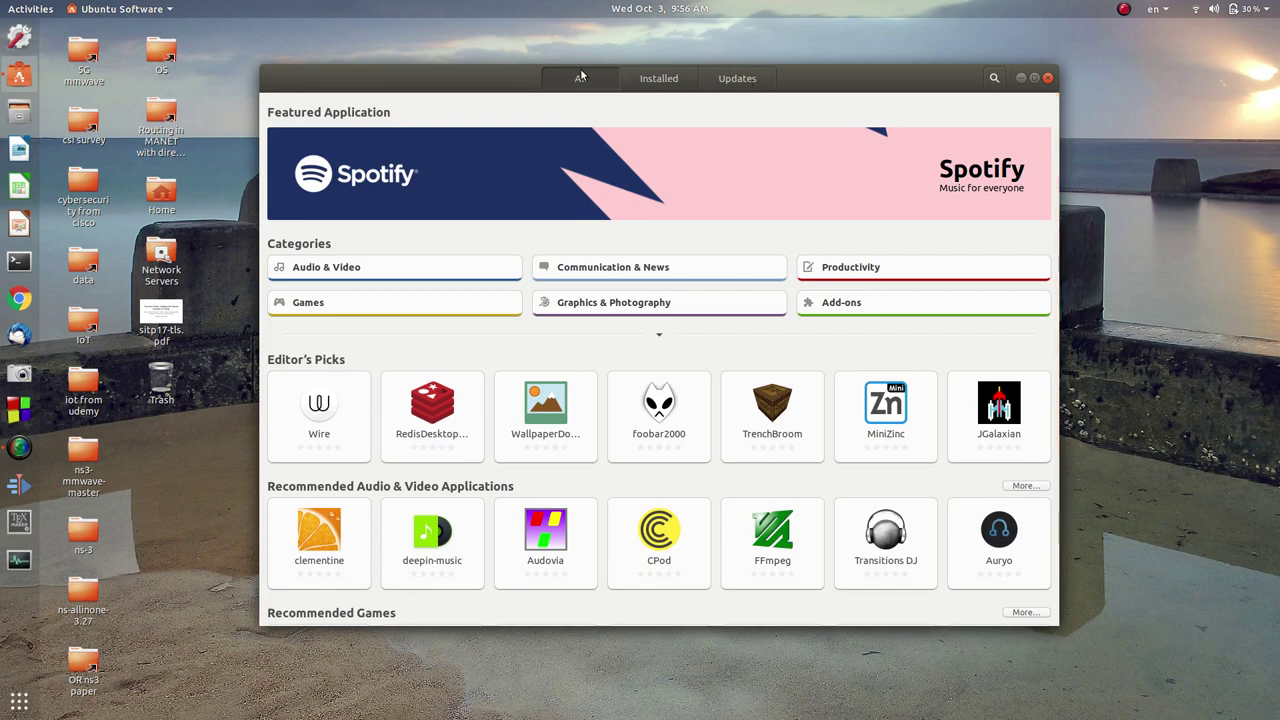
scroll(598, 279, "down", 2)
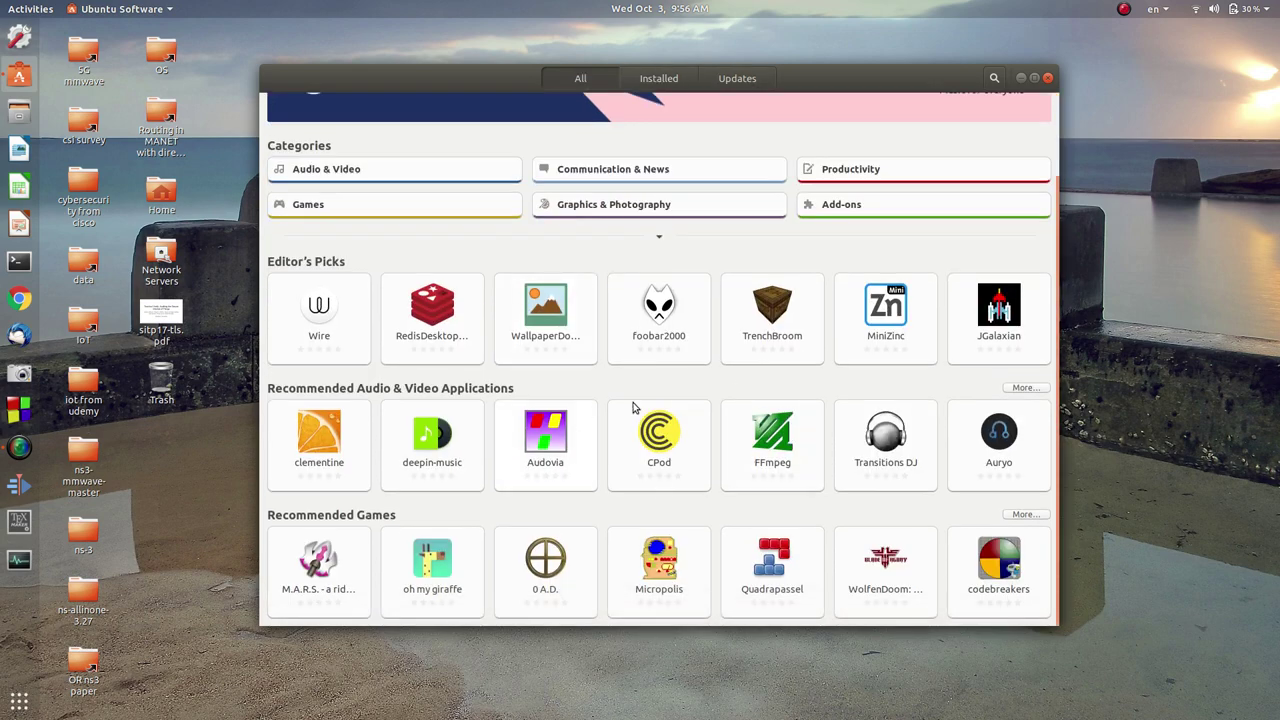
scroll(701, 460, "up", 2)
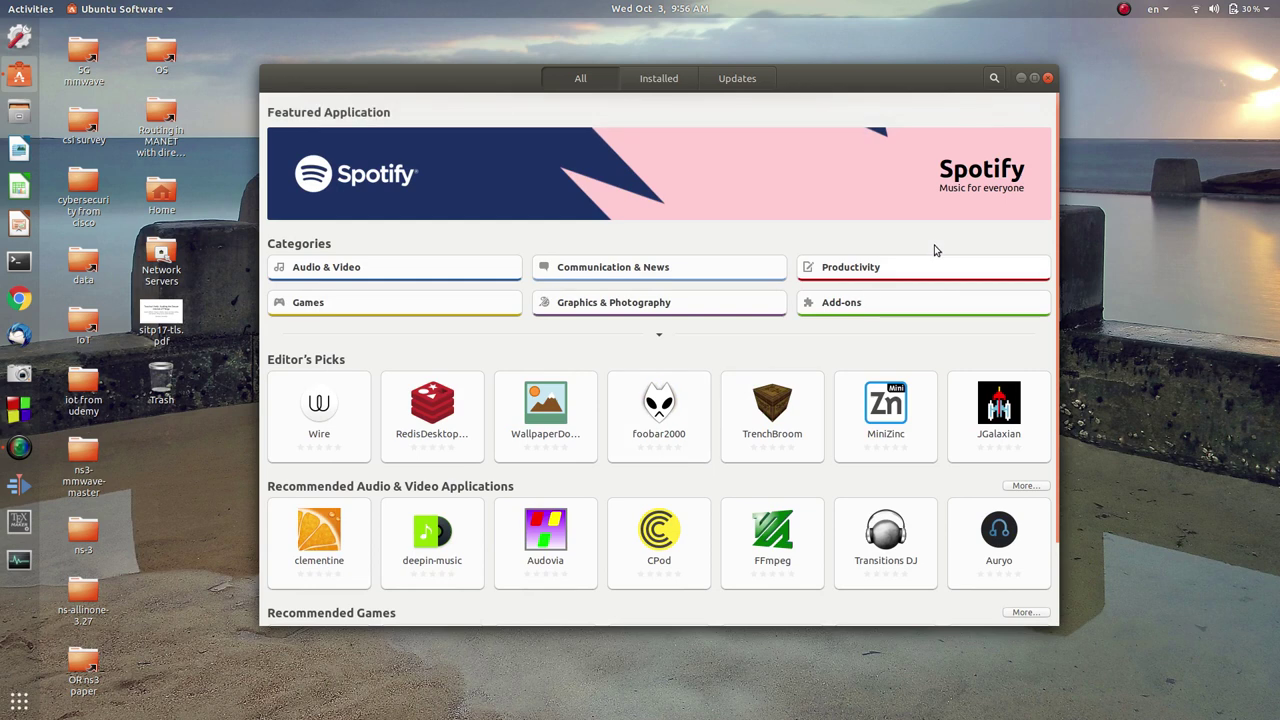
left_click(995, 78)
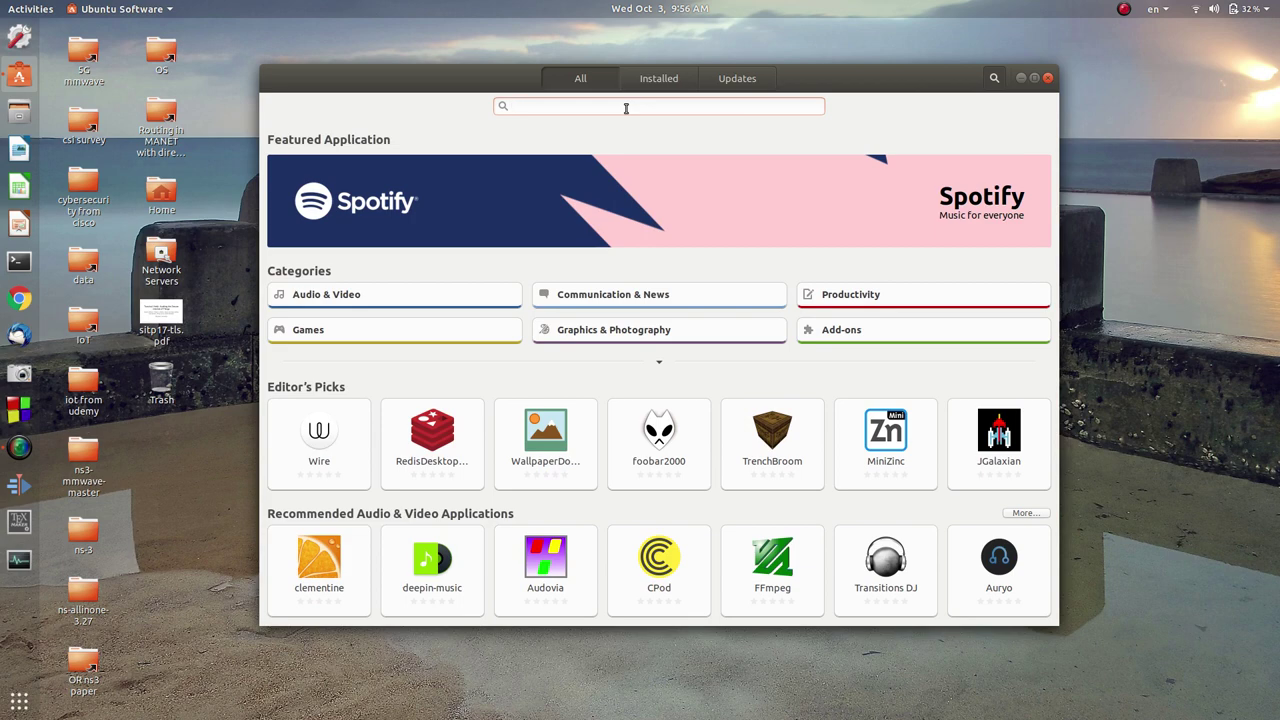
type("zip")
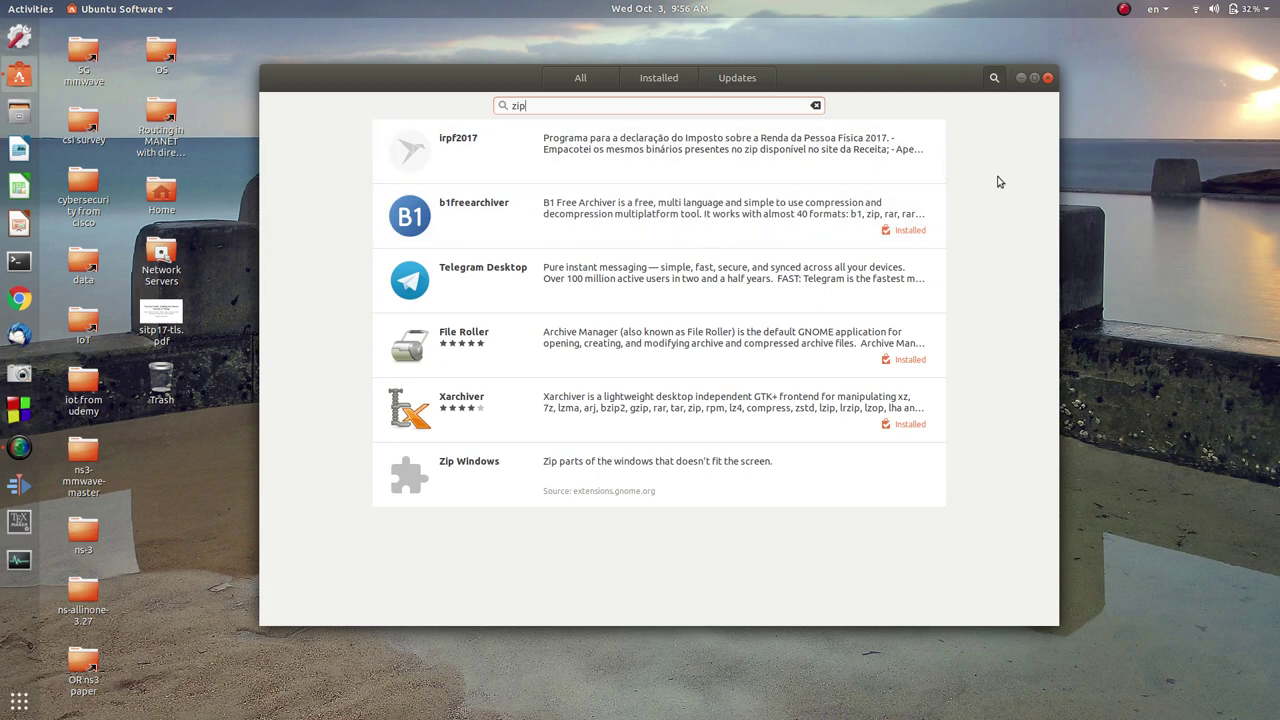
left_click(1048, 78)
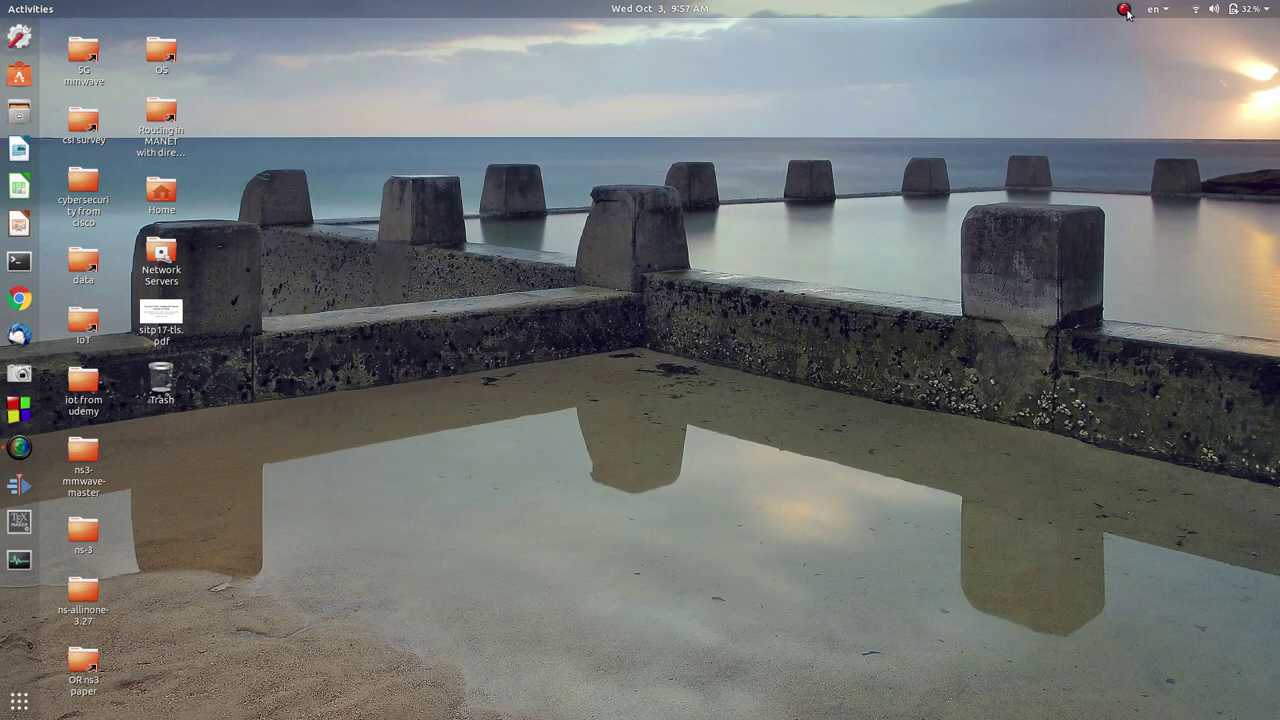